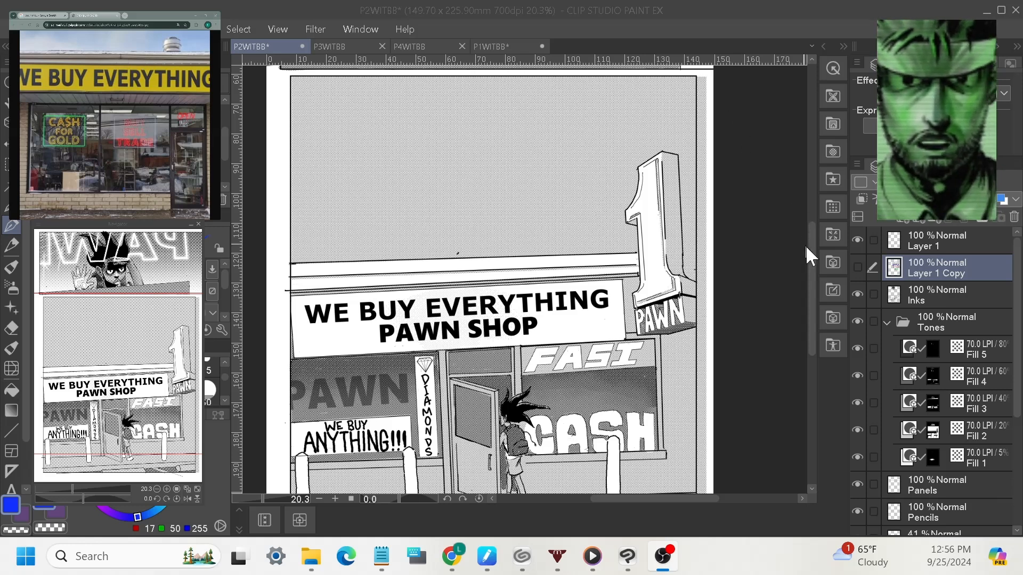
Scroll up to the character panel and zoom out from 20.3% to 17.2% to fit both panels.
{"action": "left_click_drag", "start_coordinate": [806, 246], "coordinate": [809, 216]}
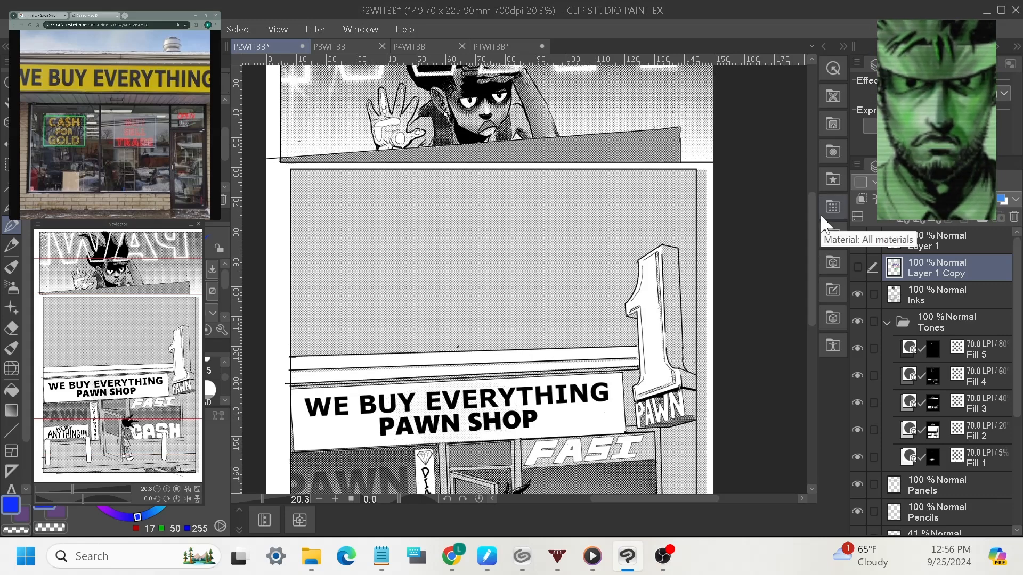
{"action": "mouse_move", "coordinate": [264, 499]}
{"action": "left_mouse_down"}
{"action": "mouse_move", "coordinate": [260, 509]}
{"action": "mouse_move", "coordinate": [267, 501]}
{"action": "left_mouse_up"}
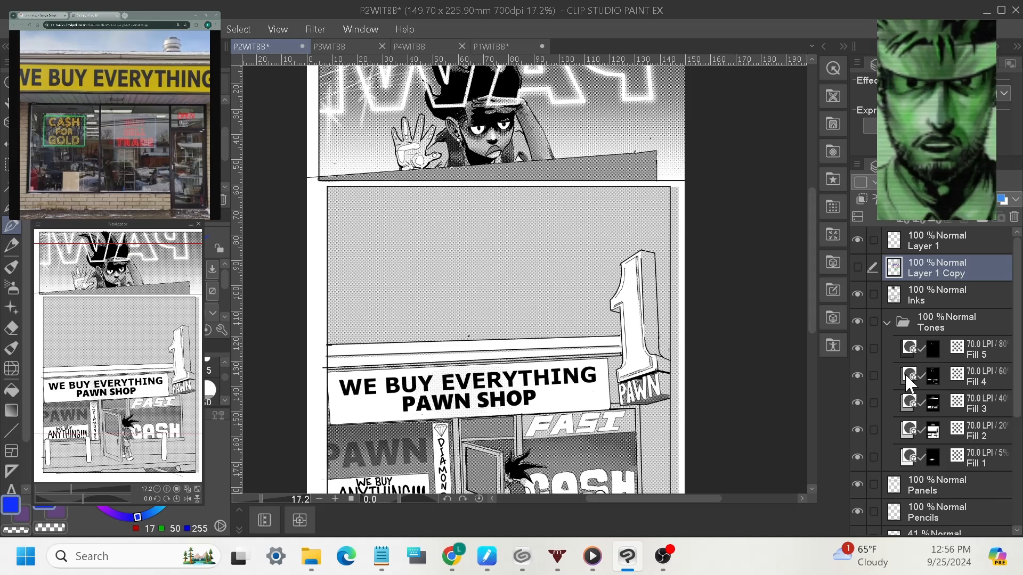
Select the Fill 3 layer in the Tones folder and switch to the Marker tool.
{"action": "left_click", "coordinate": [974, 395]}
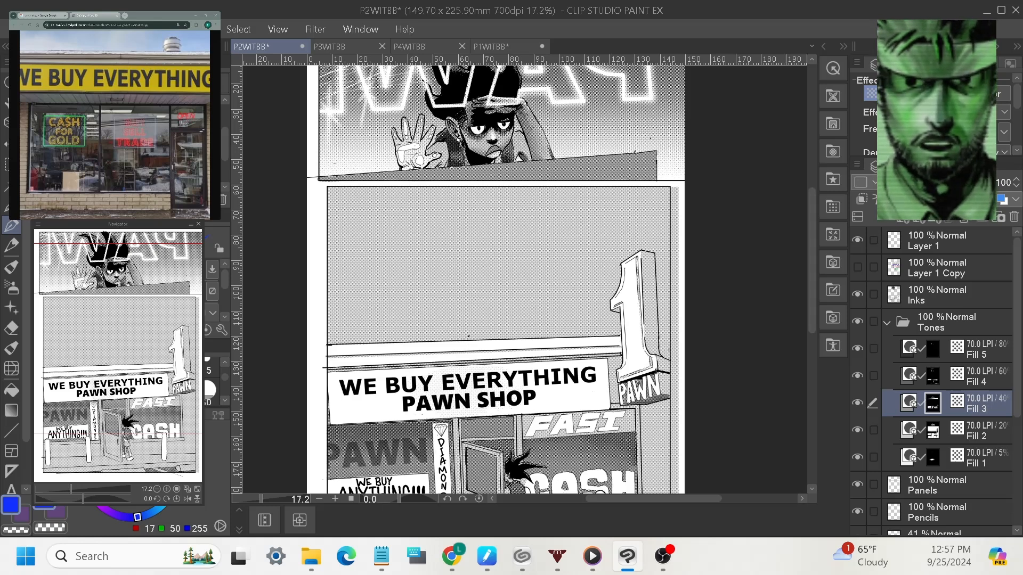
{"action": "left_click", "coordinate": [994, 434]}
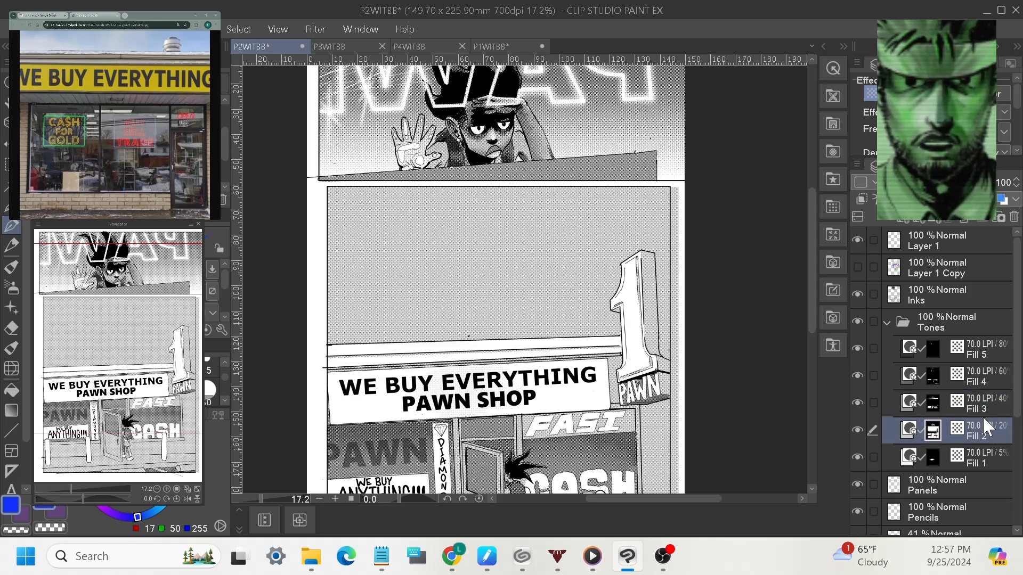
{"action": "left_click", "coordinate": [985, 410]}
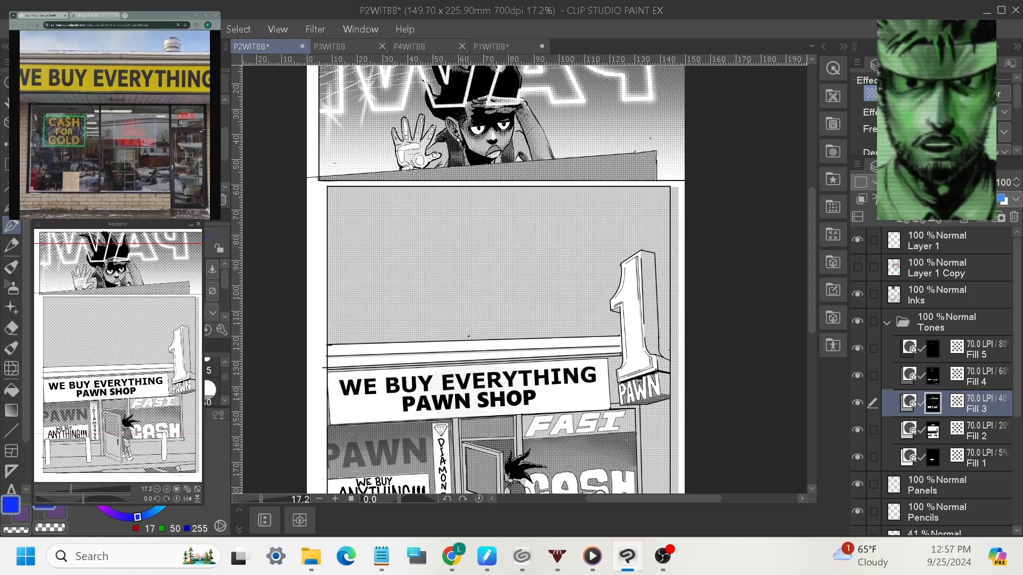
{"action": "left_click", "coordinate": [8, 268]}
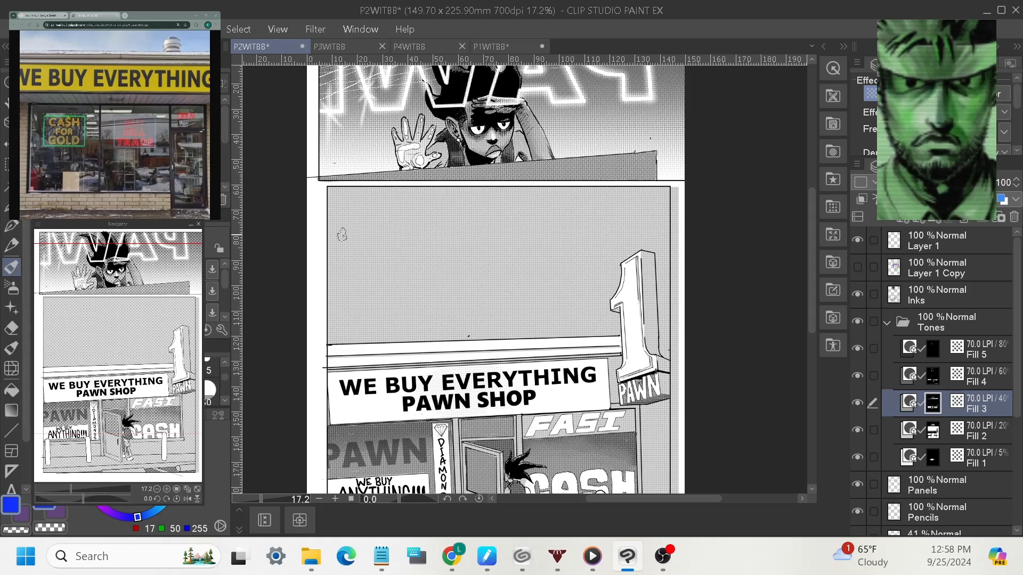
Paint trial grey tone strokes across the sky's top and left edge, then undo them.
{"action": "left_click_drag", "start_coordinate": [338, 234], "coordinate": [663, 225]}
{"action": "left_click", "coordinate": [662, 226], "text": "shift"}
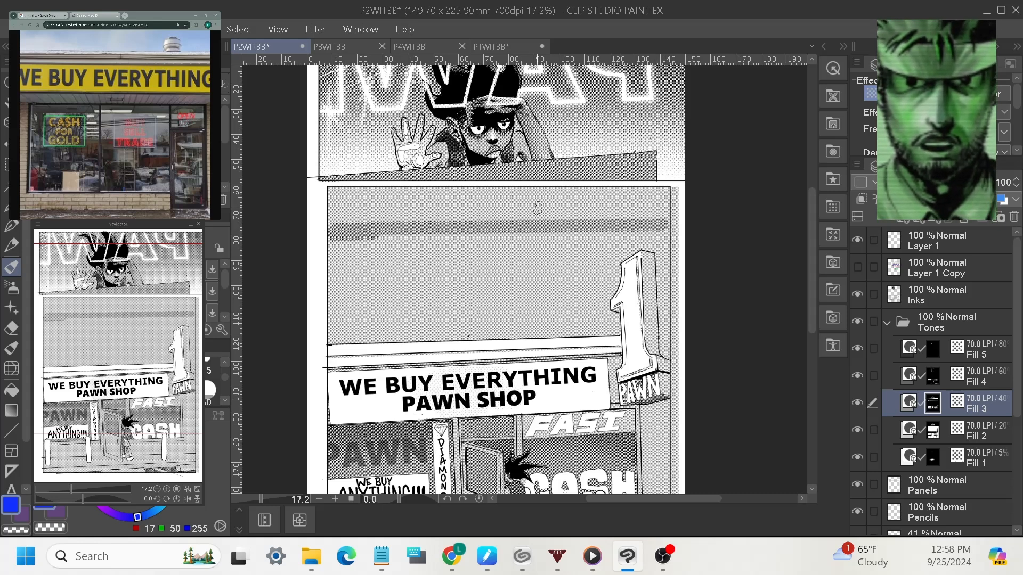
{"action": "mouse_move", "coordinate": [339, 228]}
{"action": "left_mouse_down"}
{"action": "mouse_move", "coordinate": [335, 190]}
{"action": "mouse_move", "coordinate": [346, 217]}
{"action": "mouse_move", "coordinate": [347, 188]}
{"action": "left_mouse_up"}
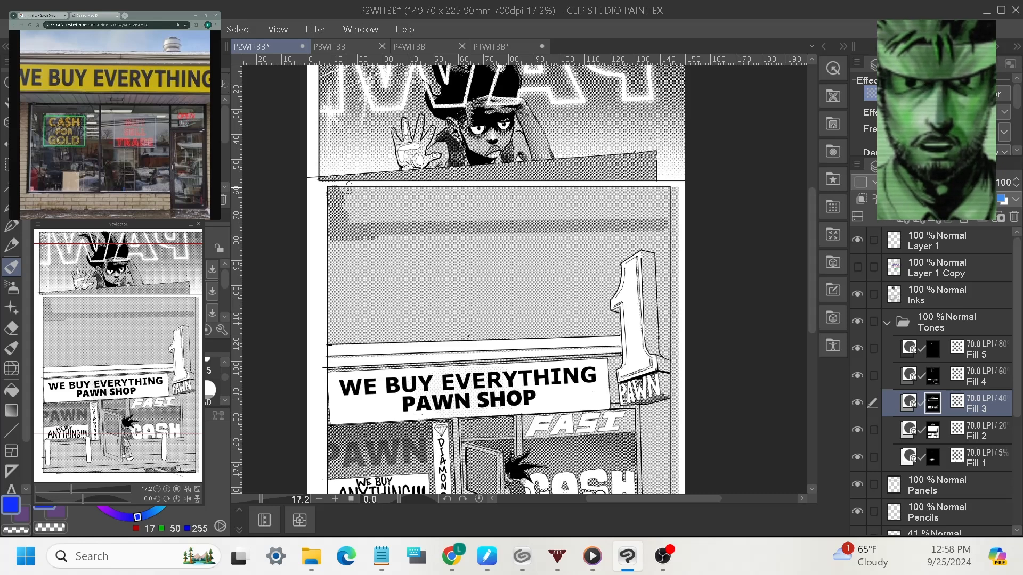
{"action": "key", "text": "ctrl+z"}
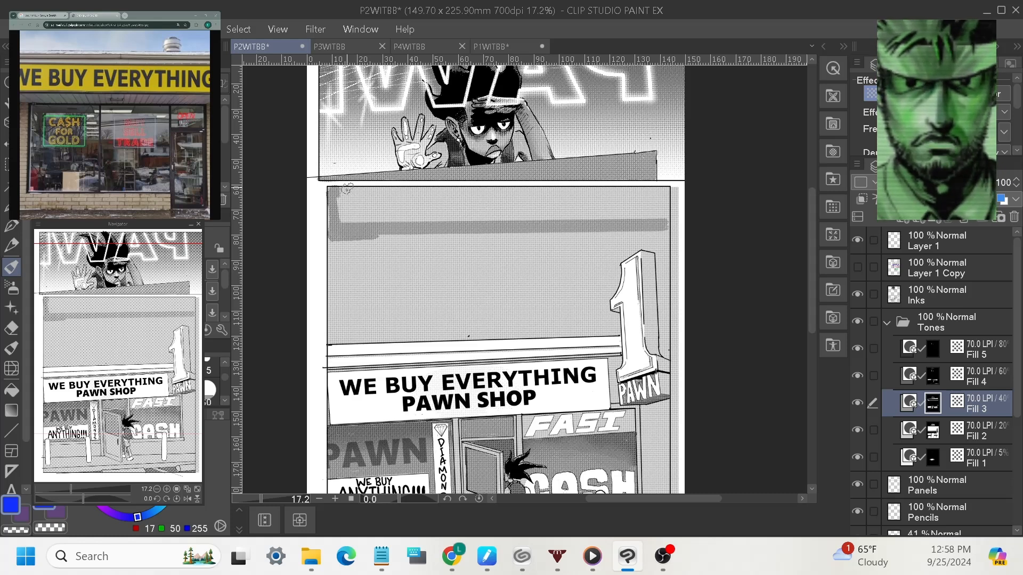
{"action": "key", "text": "ctrl+z"}
{"action": "key", "text": "ctrl+z"}
{"action": "key", "text": "ctrl+z"}
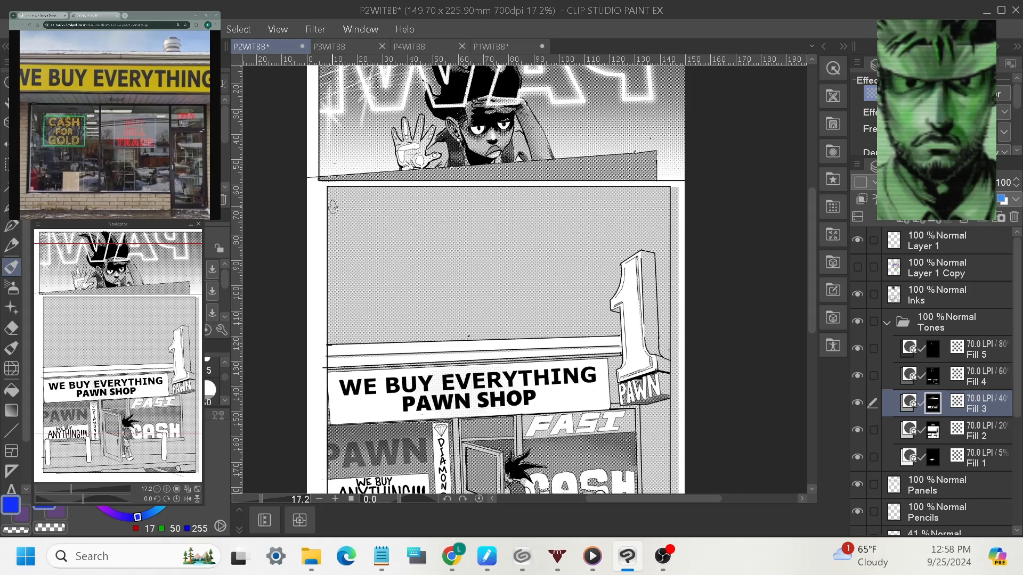
Paint a straight grey tone band along the sky's top edge, then switch to the eraser to soften it.
{"action": "left_click_drag", "start_coordinate": [333, 207], "coordinate": [668, 208]}
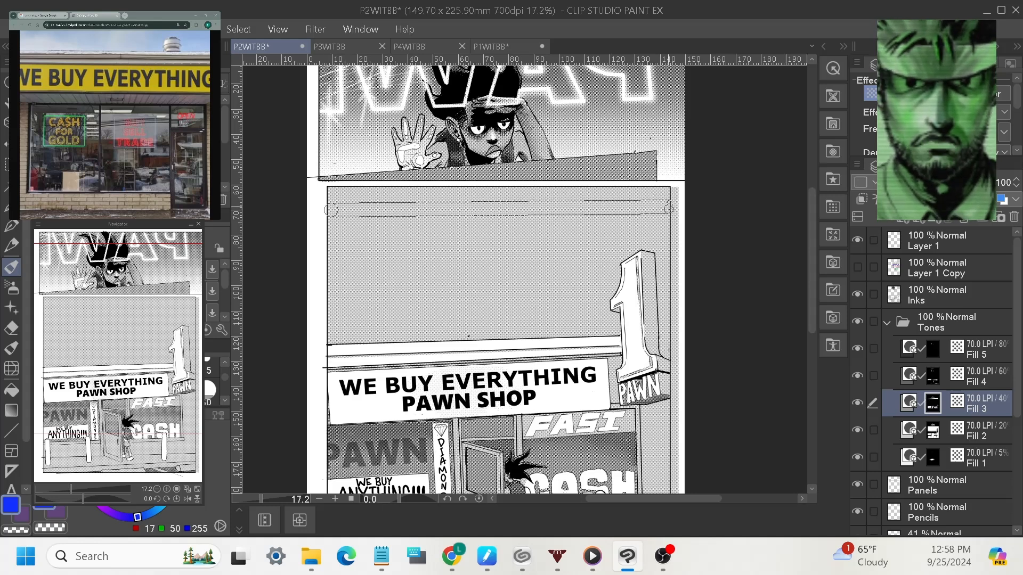
{"action": "left_click", "coordinate": [668, 207], "text": "shift"}
{"action": "mouse_move", "coordinate": [338, 201]}
{"action": "left_mouse_down"}
{"action": "mouse_move", "coordinate": [332, 192]}
{"action": "mouse_move", "coordinate": [433, 204]}
{"action": "left_mouse_up"}
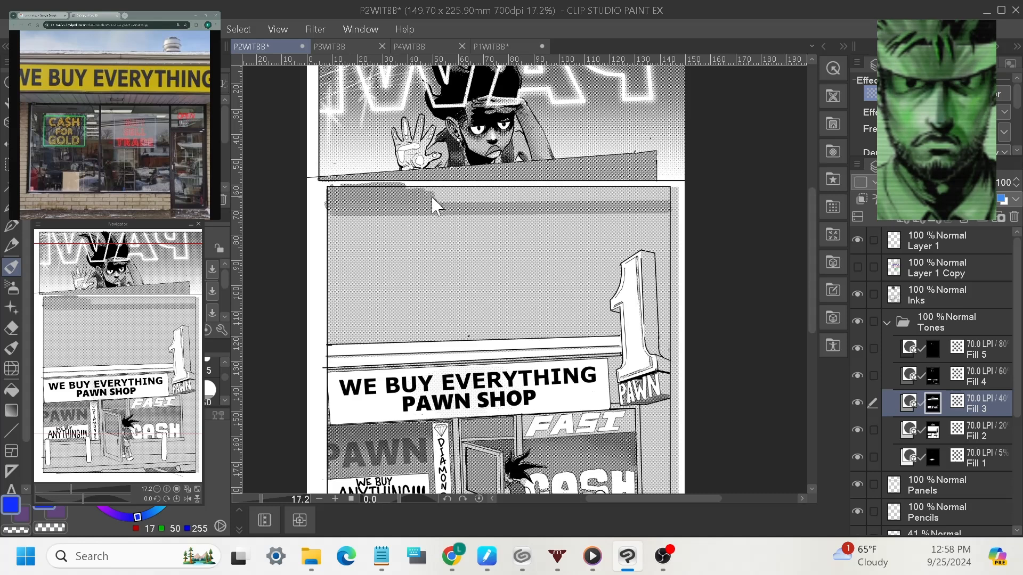
{"action": "key", "text": "ctrl+z"}
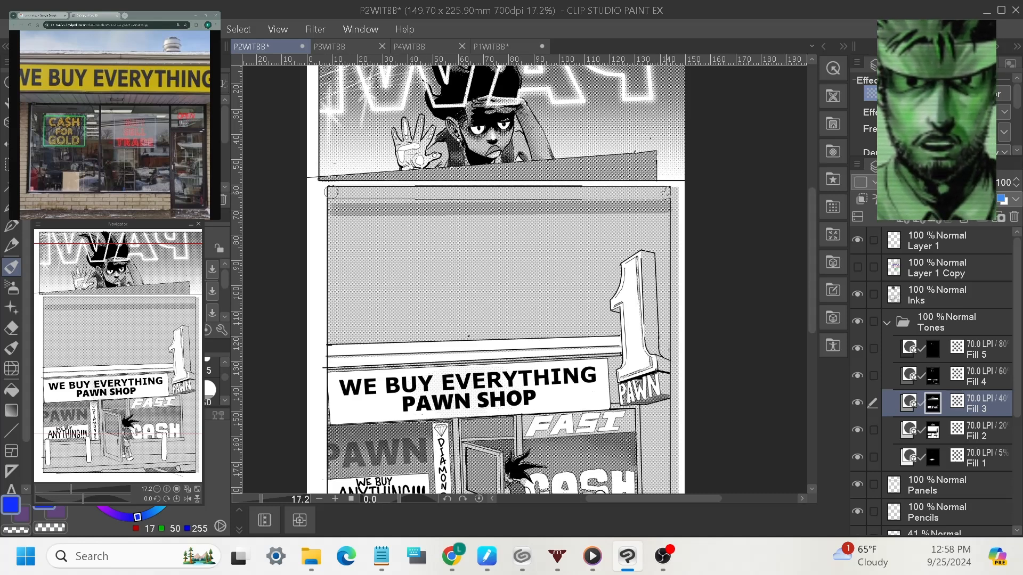
{"action": "left_click", "coordinate": [666, 193], "text": "shift"}
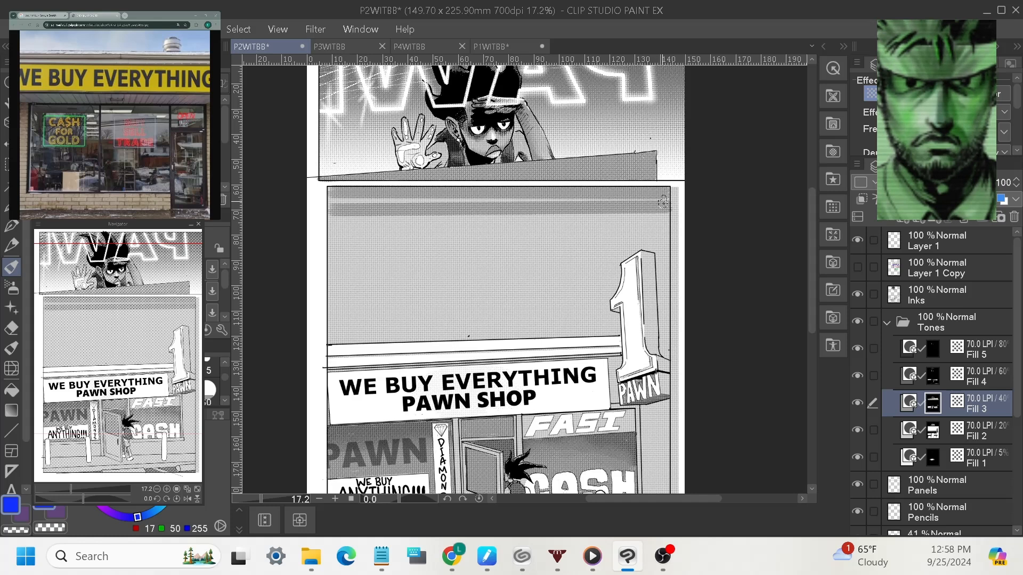
{"action": "left_click", "coordinate": [331, 202], "text": "shift"}
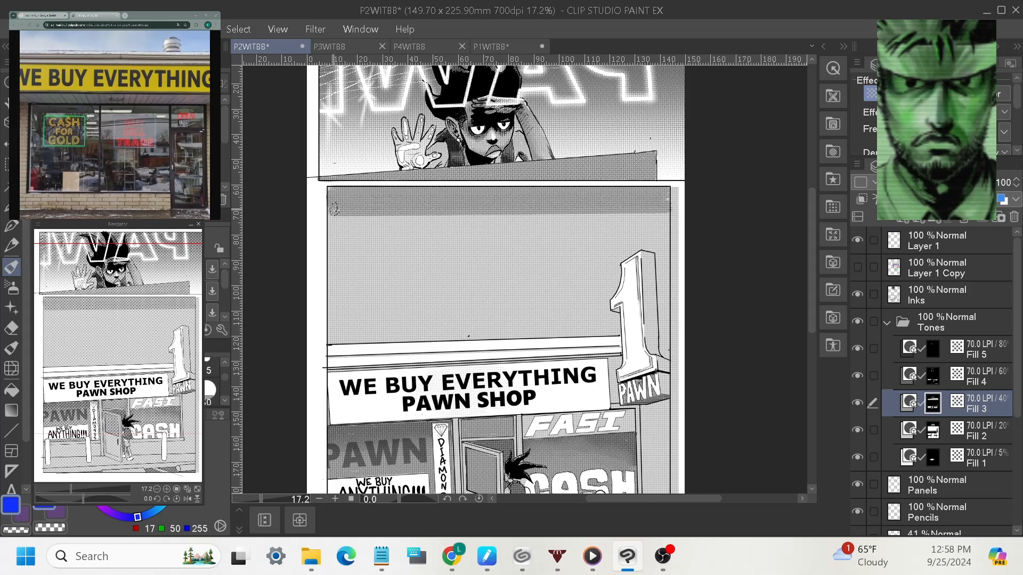
{"action": "key", "text": "e"}
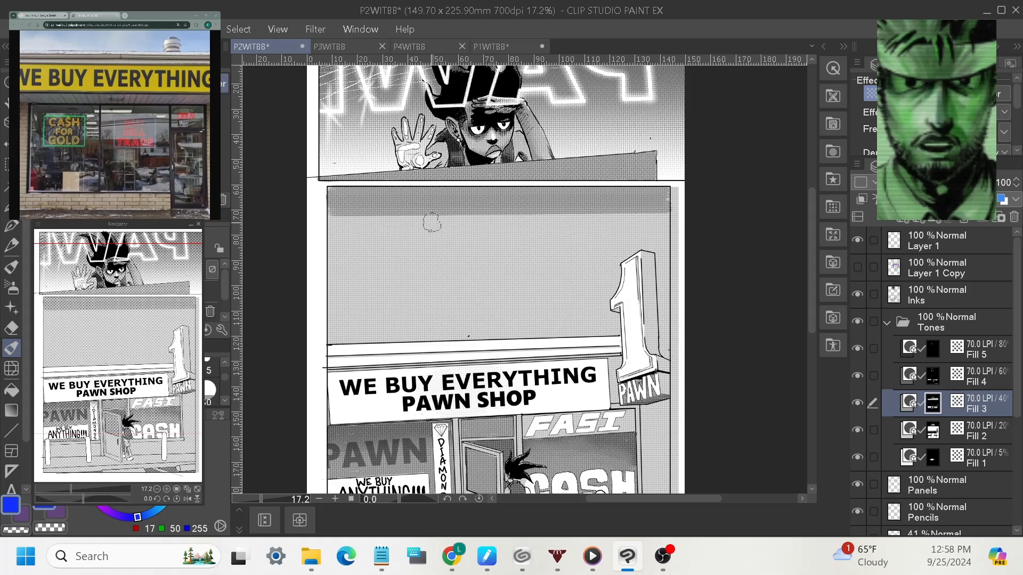
{"action": "key", "text": "b"}
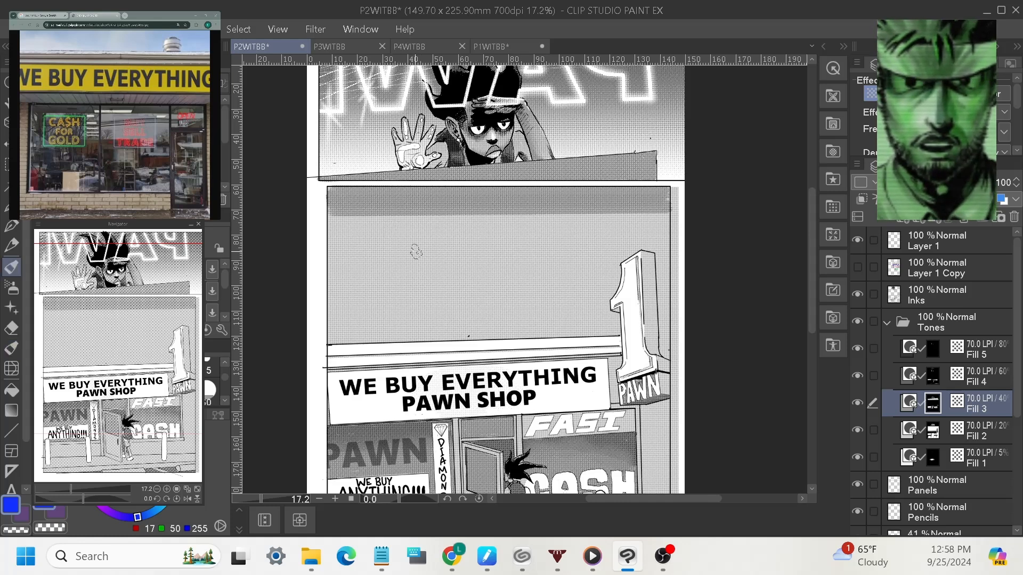
{"action": "key", "text": "e"}
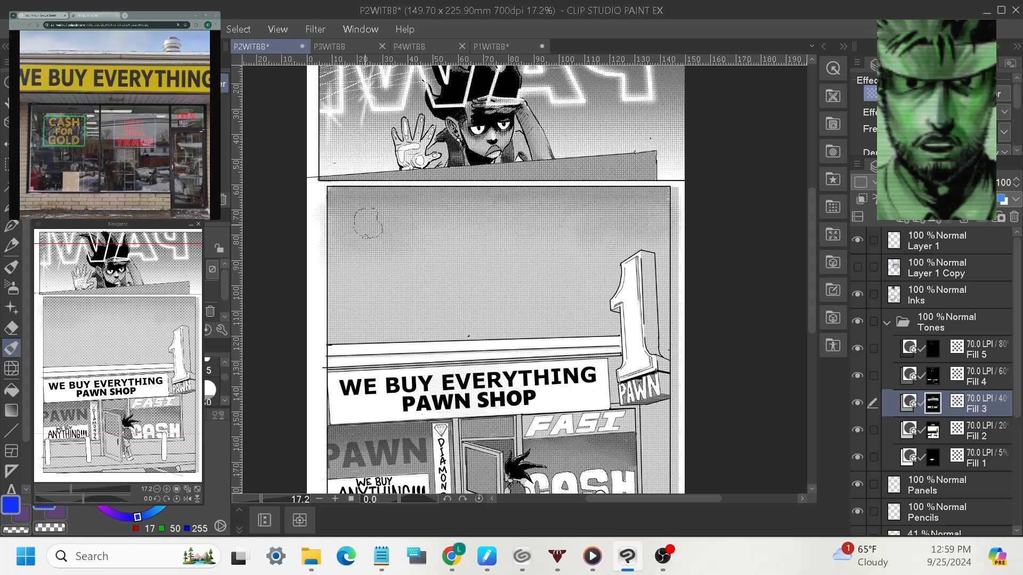
Select the Fill 2 tone layer, choose the Eraser tool, and scroll the Layers panel down.
{"action": "left_click_drag", "start_coordinate": [671, 266], "coordinate": [633, 313]}
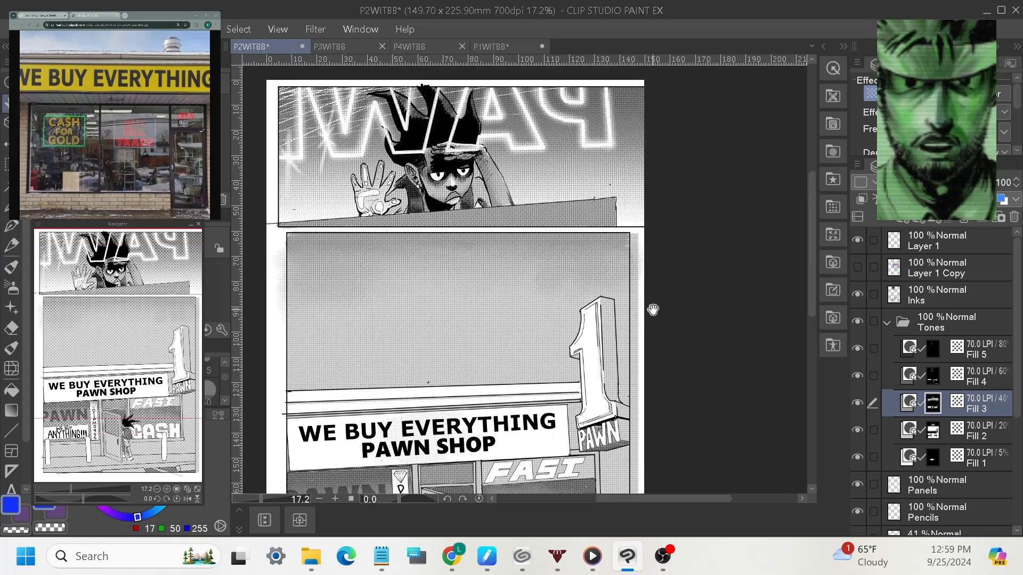
{"action": "left_click_drag", "start_coordinate": [670, 342], "coordinate": [719, 305]}
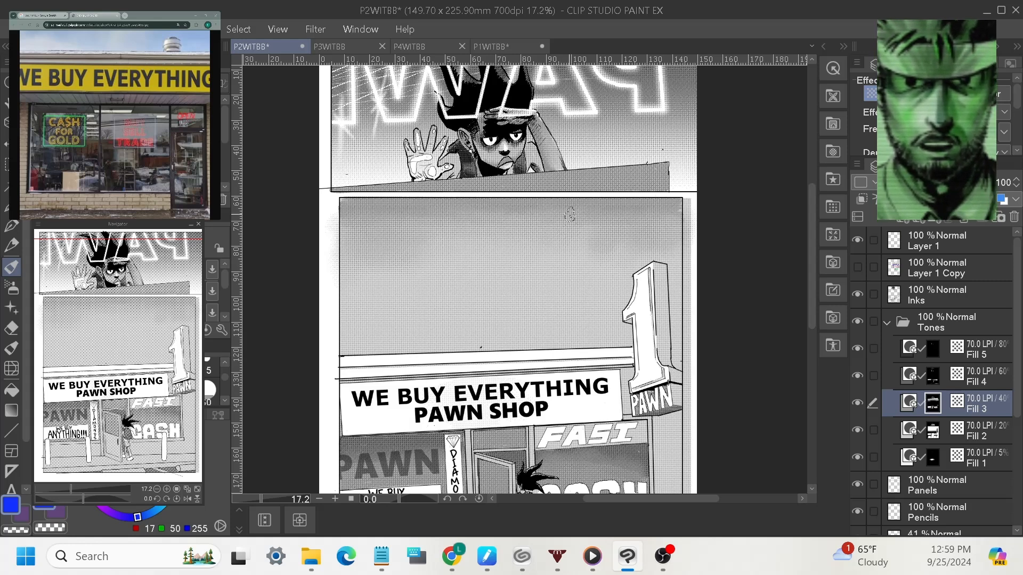
{"action": "left_click", "coordinate": [990, 439]}
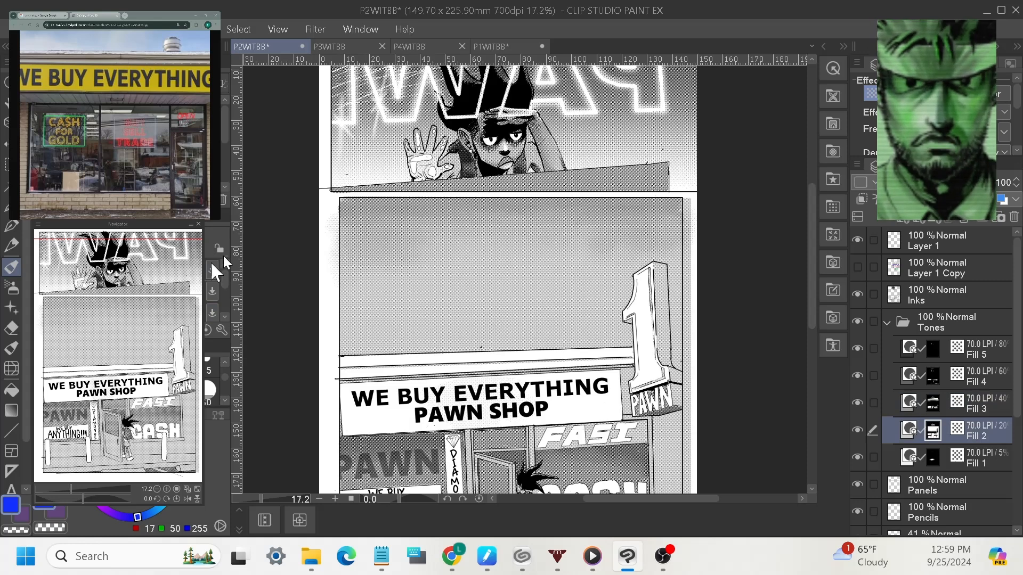
{"action": "left_click", "coordinate": [12, 332]}
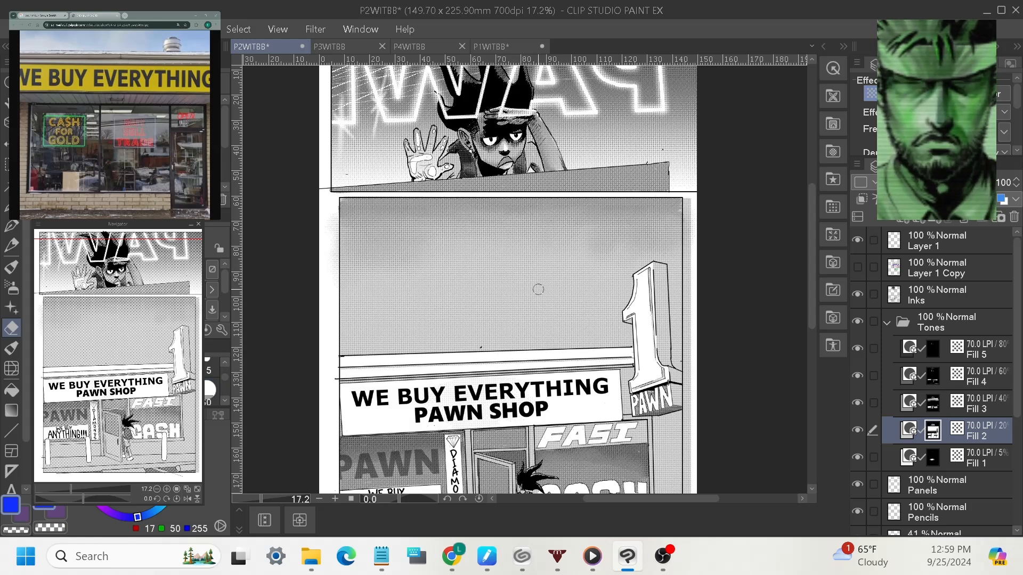
{"action": "mouse_move", "coordinate": [1016, 403]}
{"action": "left_mouse_down"}
{"action": "mouse_move", "coordinate": [1018, 447]}
{"action": "mouse_move", "coordinate": [994, 475]}
{"action": "left_mouse_up"}
Show the blue cloud sketch, zoom in, and erase Fill 2 halftone around the large and upper-left clouds.
{"action": "left_click", "coordinate": [859, 532]}
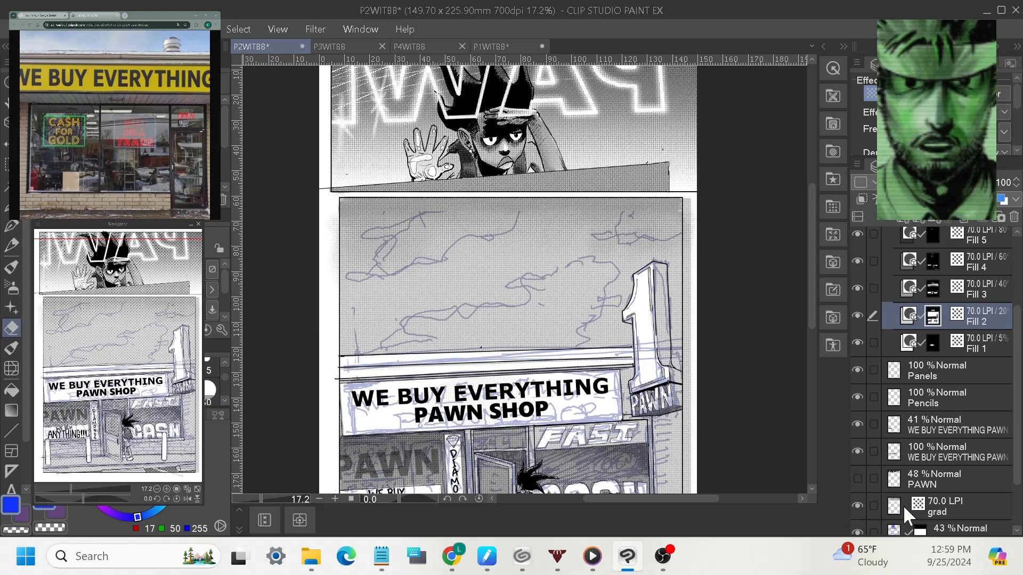
{"action": "left_click_drag", "start_coordinate": [270, 498], "coordinate": [264, 503]}
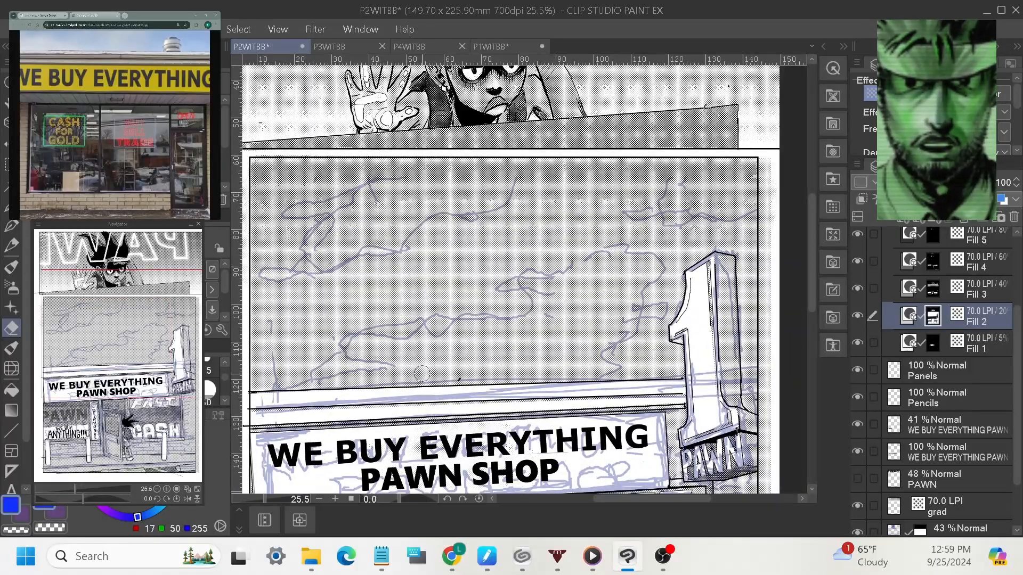
{"action": "mouse_move", "coordinate": [427, 366]}
{"action": "left_mouse_down"}
{"action": "mouse_move", "coordinate": [459, 378]}
{"action": "mouse_move", "coordinate": [492, 371]}
{"action": "mouse_move", "coordinate": [485, 326]}
{"action": "mouse_move", "coordinate": [498, 335]}
{"action": "mouse_move", "coordinate": [480, 358]}
{"action": "mouse_move", "coordinate": [445, 365]}
{"action": "mouse_move", "coordinate": [563, 365]}
{"action": "mouse_move", "coordinate": [609, 322]}
{"action": "mouse_move", "coordinate": [642, 264]}
{"action": "mouse_move", "coordinate": [597, 275]}
{"action": "mouse_move", "coordinate": [548, 339]}
{"action": "mouse_move", "coordinate": [388, 379]}
{"action": "mouse_move", "coordinate": [527, 343]}
{"action": "mouse_move", "coordinate": [610, 288]}
{"action": "mouse_move", "coordinate": [600, 317]}
{"action": "mouse_move", "coordinate": [552, 360]}
{"action": "mouse_move", "coordinate": [621, 286]}
{"action": "left_mouse_up"}
{"action": "mouse_move", "coordinate": [457, 349]}
{"action": "left_mouse_down"}
{"action": "mouse_move", "coordinate": [405, 352]}
{"action": "mouse_move", "coordinate": [514, 330]}
{"action": "mouse_move", "coordinate": [612, 267]}
{"action": "mouse_move", "coordinate": [554, 350]}
{"action": "mouse_move", "coordinate": [574, 336]}
{"action": "mouse_move", "coordinate": [565, 306]}
{"action": "mouse_move", "coordinate": [626, 282]}
{"action": "mouse_move", "coordinate": [468, 358]}
{"action": "mouse_move", "coordinate": [422, 349]}
{"action": "left_mouse_up"}
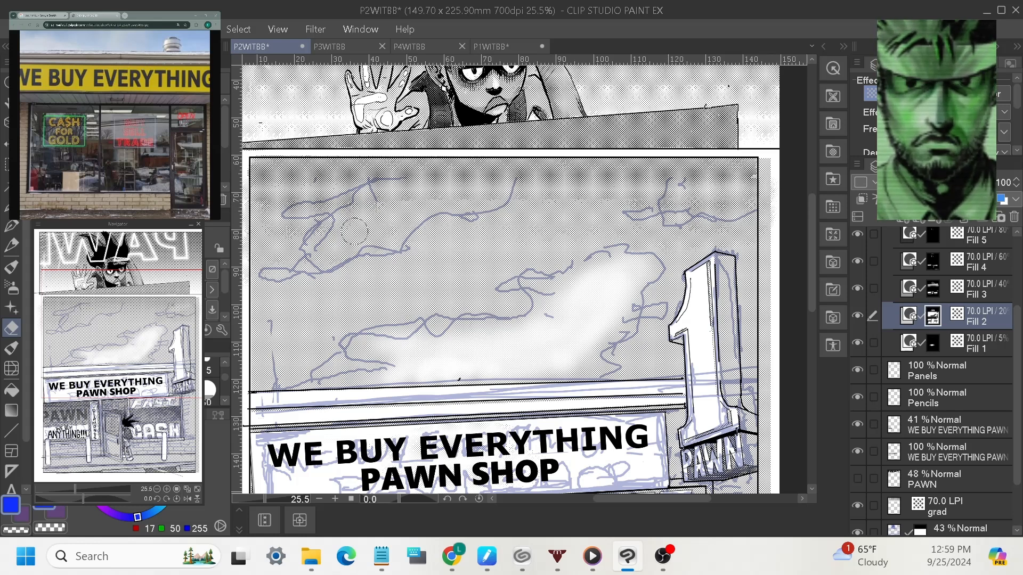
{"action": "mouse_move", "coordinate": [353, 233]}
{"action": "left_mouse_down"}
{"action": "mouse_move", "coordinate": [324, 252]}
{"action": "mouse_move", "coordinate": [398, 207]}
{"action": "mouse_move", "coordinate": [326, 253]}
{"action": "mouse_move", "coordinate": [421, 195]}
{"action": "mouse_move", "coordinate": [366, 225]}
{"action": "left_mouse_up"}
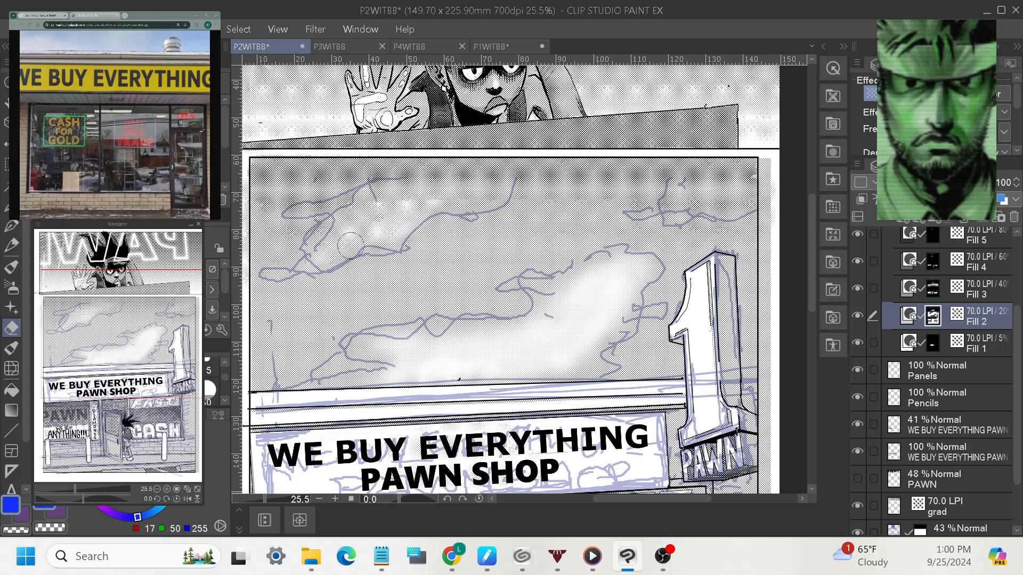
{"action": "left_click_drag", "start_coordinate": [269, 279], "coordinate": [416, 228]}
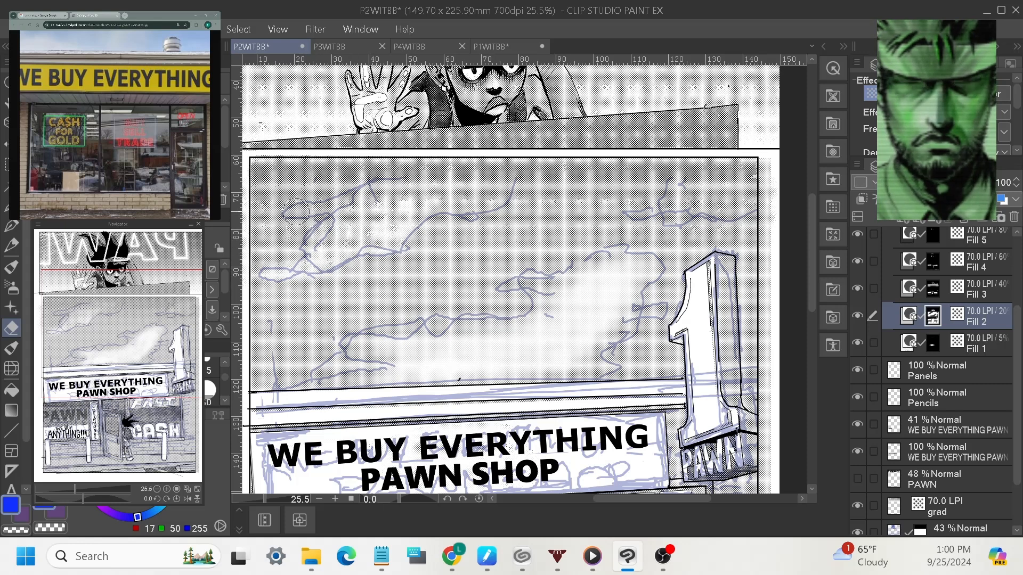
{"action": "mouse_move", "coordinate": [366, 203]}
{"action": "left_mouse_down"}
{"action": "mouse_move", "coordinate": [406, 223]}
{"action": "mouse_move", "coordinate": [500, 186]}
{"action": "left_mouse_up"}
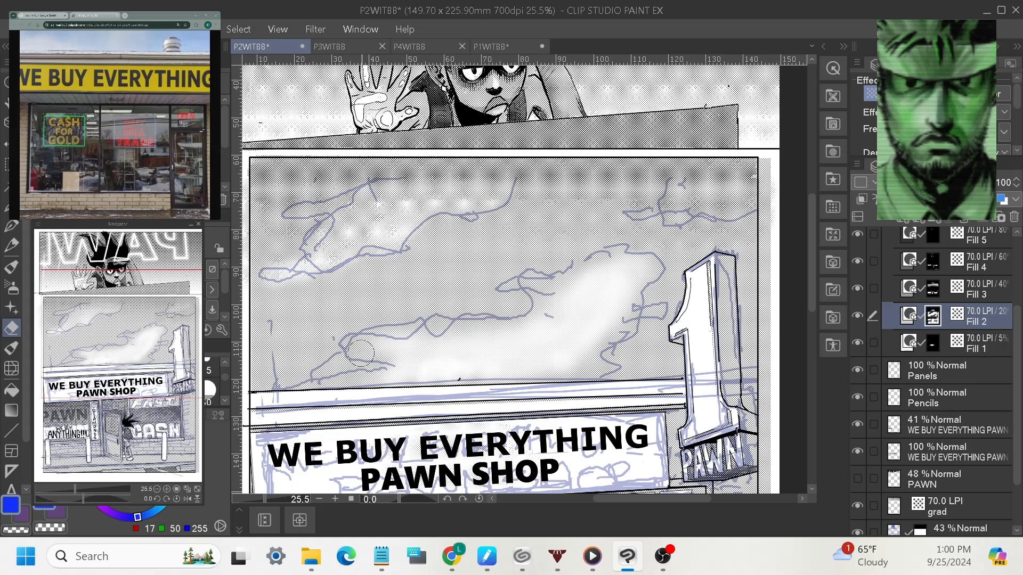
{"action": "left_click_drag", "start_coordinate": [361, 350], "coordinate": [390, 351]}
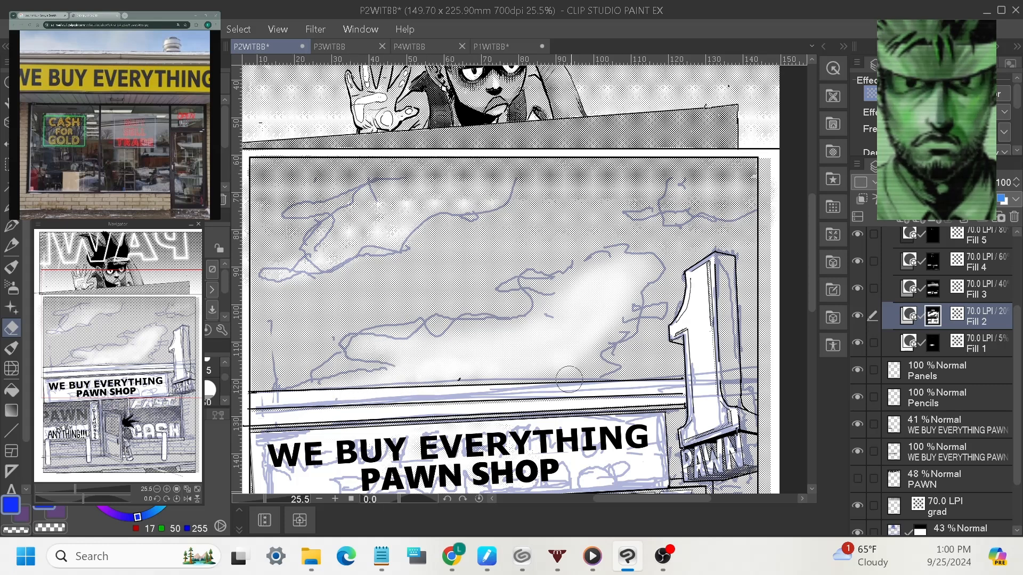
{"action": "mouse_move", "coordinate": [582, 371]}
{"action": "left_mouse_down"}
{"action": "mouse_move", "coordinate": [607, 374]}
{"action": "mouse_move", "coordinate": [607, 344]}
{"action": "left_mouse_up"}
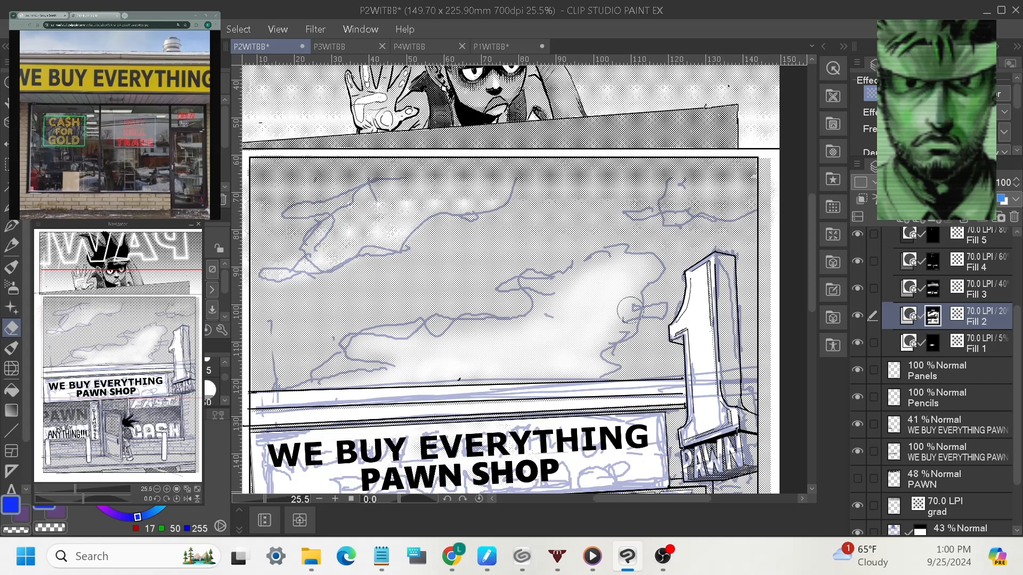
{"action": "left_click_drag", "start_coordinate": [631, 308], "coordinate": [661, 298]}
{"action": "left_click_drag", "start_coordinate": [506, 292], "coordinate": [556, 296]}
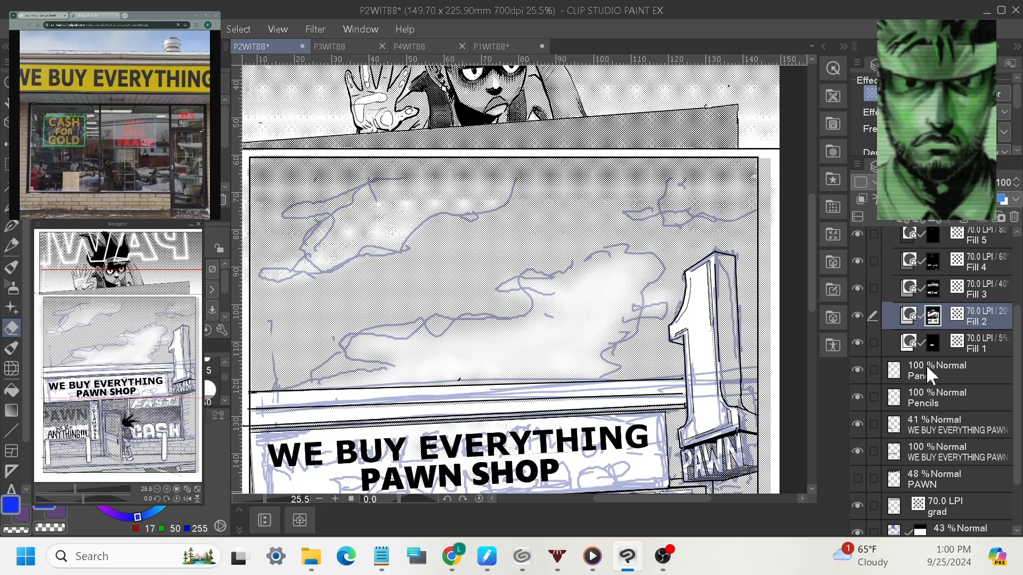
Erase Fill 3 halftone to open the upper-right and upper-left clouds, then hide the sketch layer.
{"action": "left_click", "coordinate": [971, 297]}
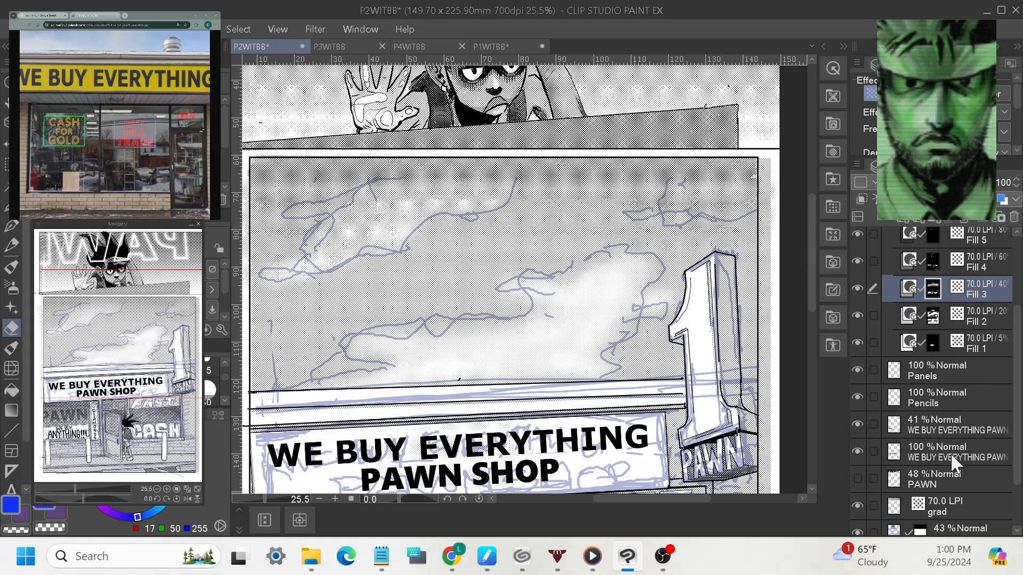
{"action": "mouse_move", "coordinate": [676, 197]}
{"action": "left_mouse_down"}
{"action": "mouse_move", "coordinate": [737, 175]}
{"action": "mouse_move", "coordinate": [699, 173]}
{"action": "mouse_move", "coordinate": [687, 189]}
{"action": "mouse_move", "coordinate": [697, 165]}
{"action": "mouse_move", "coordinate": [751, 174]}
{"action": "mouse_move", "coordinate": [745, 188]}
{"action": "mouse_move", "coordinate": [718, 191]}
{"action": "mouse_move", "coordinate": [741, 198]}
{"action": "mouse_move", "coordinate": [707, 192]}
{"action": "mouse_move", "coordinate": [726, 207]}
{"action": "mouse_move", "coordinate": [764, 193]}
{"action": "mouse_move", "coordinate": [673, 202]}
{"action": "mouse_move", "coordinate": [693, 166]}
{"action": "mouse_move", "coordinate": [683, 185]}
{"action": "mouse_move", "coordinate": [695, 170]}
{"action": "mouse_move", "coordinate": [757, 193]}
{"action": "left_mouse_up"}
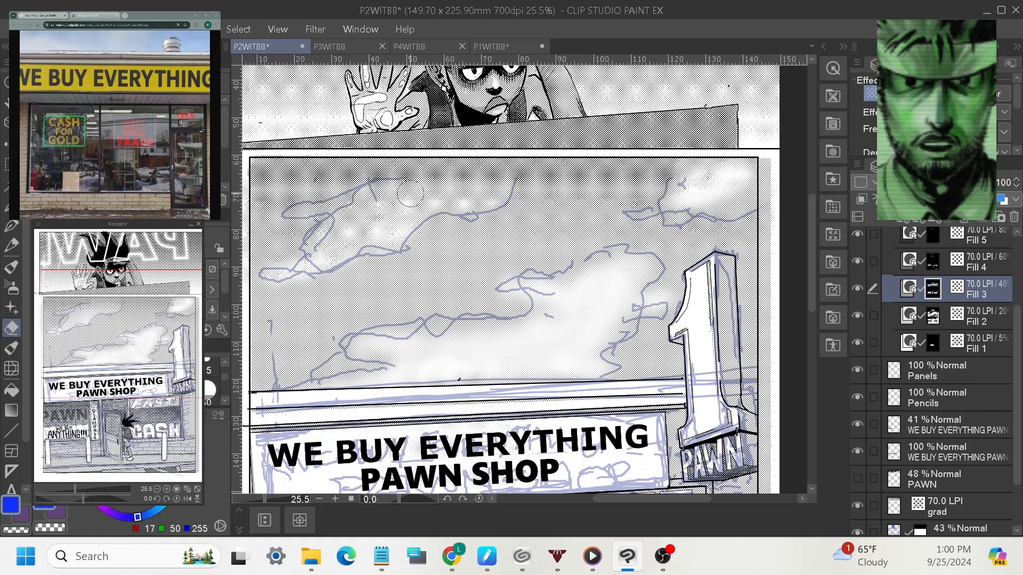
{"action": "mouse_move", "coordinate": [412, 184]}
{"action": "left_mouse_down"}
{"action": "mouse_move", "coordinate": [443, 168]}
{"action": "mouse_move", "coordinate": [432, 190]}
{"action": "mouse_move", "coordinate": [488, 164]}
{"action": "mouse_move", "coordinate": [475, 183]}
{"action": "mouse_move", "coordinate": [502, 159]}
{"action": "left_mouse_up"}
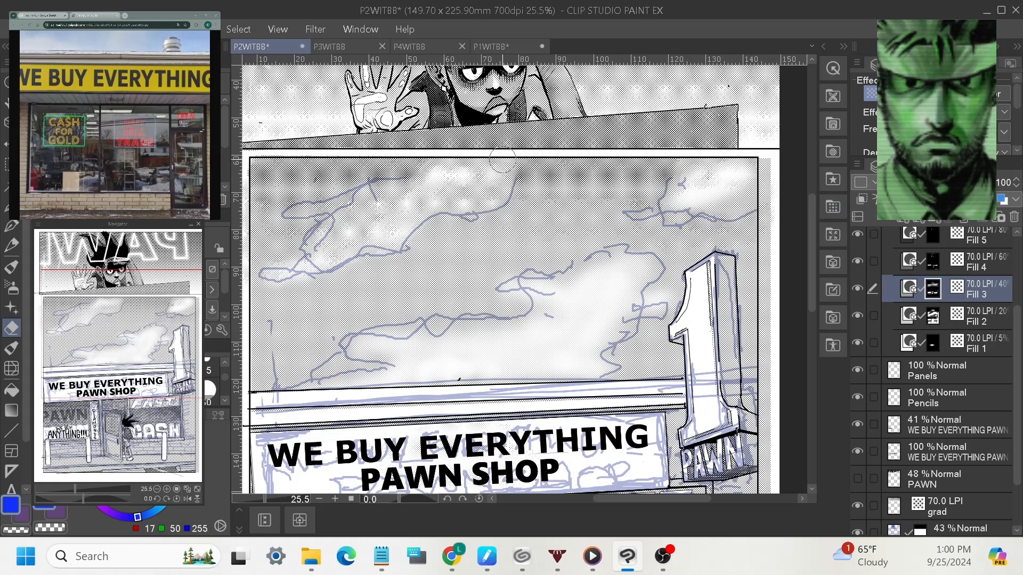
{"action": "left_click", "coordinate": [980, 320]}
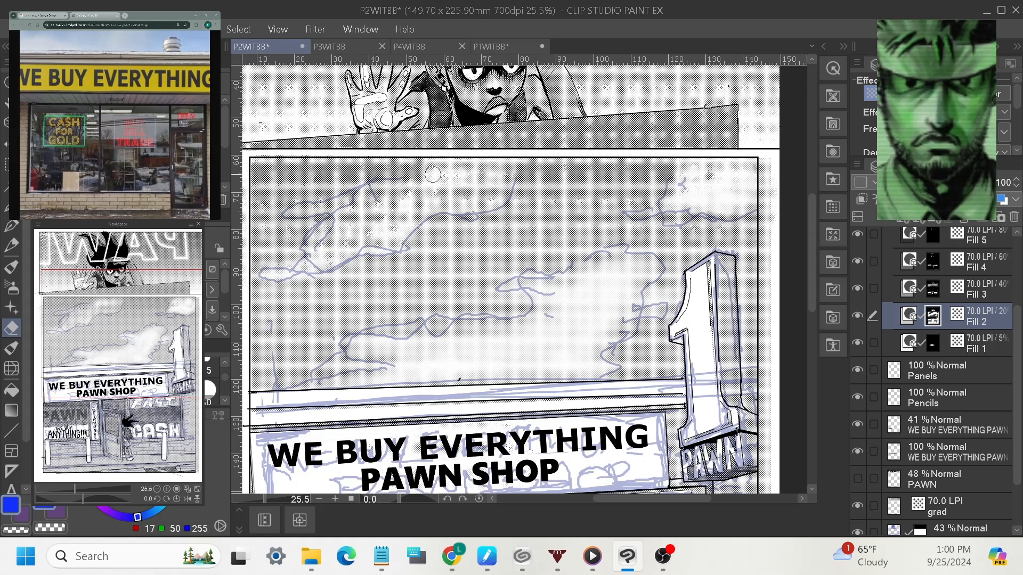
{"action": "left_click", "coordinate": [986, 292]}
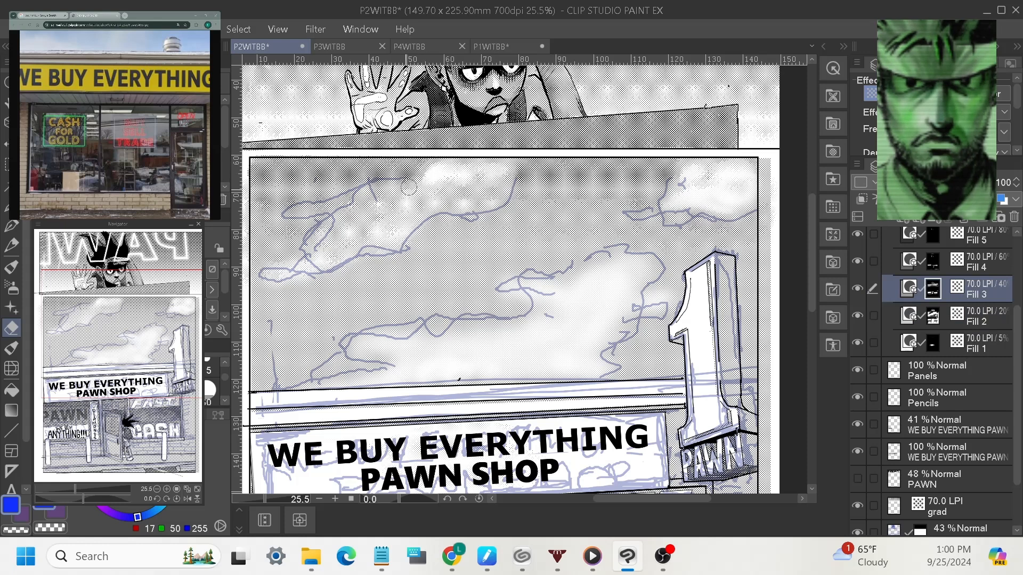
{"action": "mouse_move", "coordinate": [409, 187]}
{"action": "left_mouse_down"}
{"action": "mouse_move", "coordinate": [456, 165]}
{"action": "mouse_move", "coordinate": [476, 171]}
{"action": "mouse_move", "coordinate": [453, 196]}
{"action": "mouse_move", "coordinate": [440, 187]}
{"action": "mouse_move", "coordinate": [510, 170]}
{"action": "left_mouse_up"}
{"action": "mouse_move", "coordinate": [359, 204]}
{"action": "left_mouse_down"}
{"action": "mouse_move", "coordinate": [403, 187]}
{"action": "mouse_move", "coordinate": [402, 196]}
{"action": "left_mouse_up"}
{"action": "left_click_drag", "start_coordinate": [329, 223], "coordinate": [317, 246]}
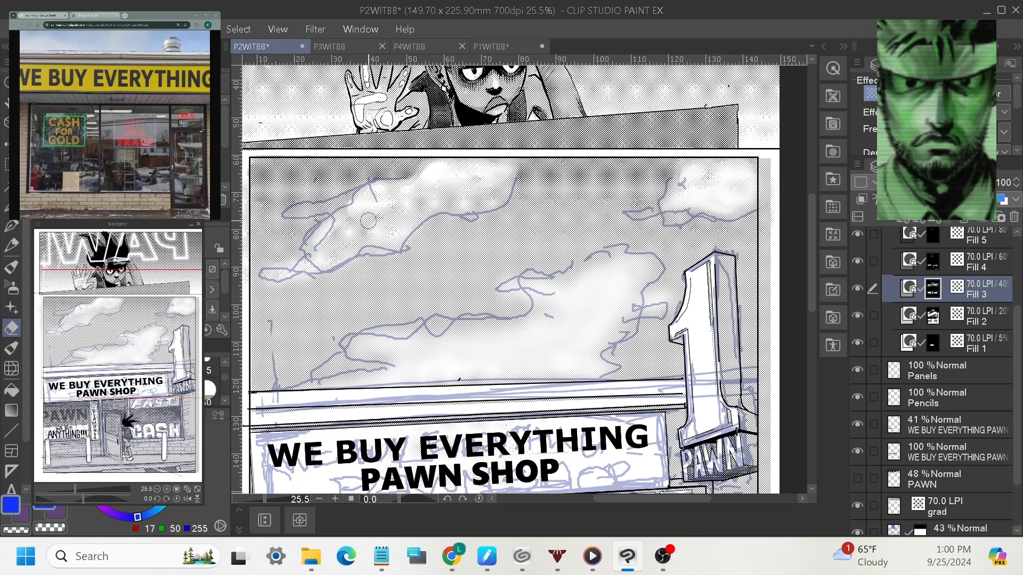
{"action": "left_click", "coordinate": [857, 531]}
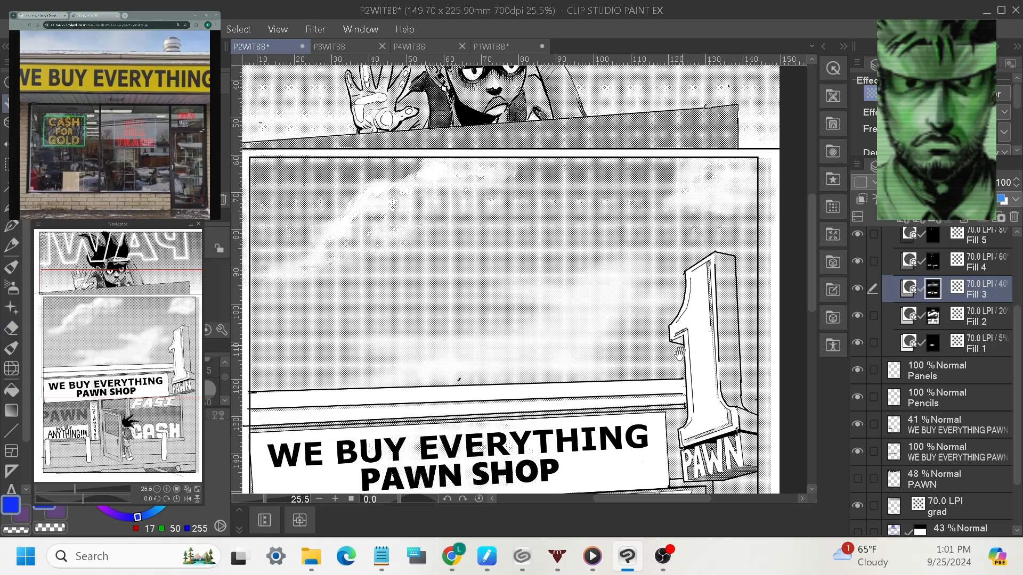
{"action": "left_click_drag", "start_coordinate": [670, 349], "coordinate": [696, 285]}
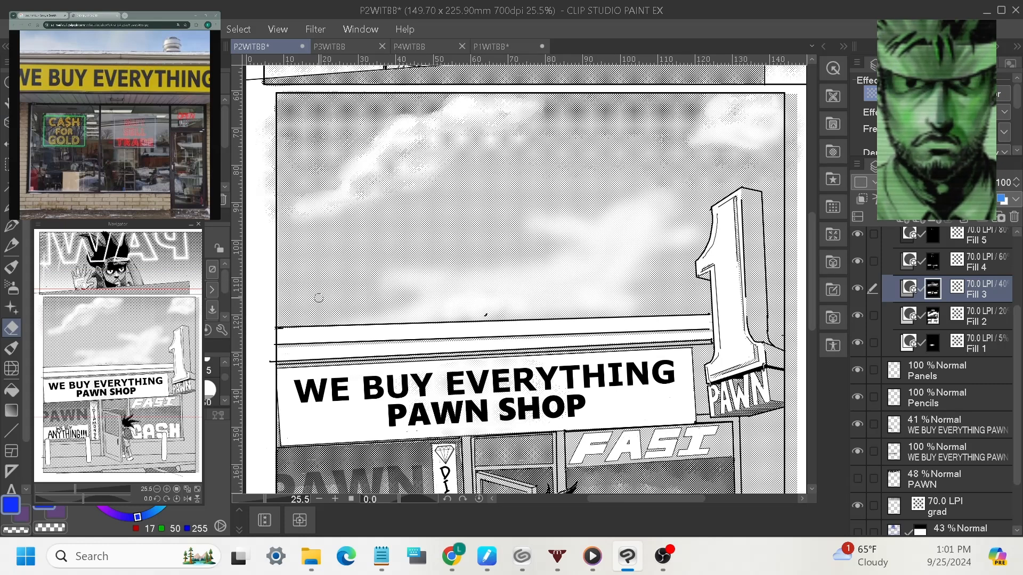
{"action": "key", "text": "alt+bracketleft"}
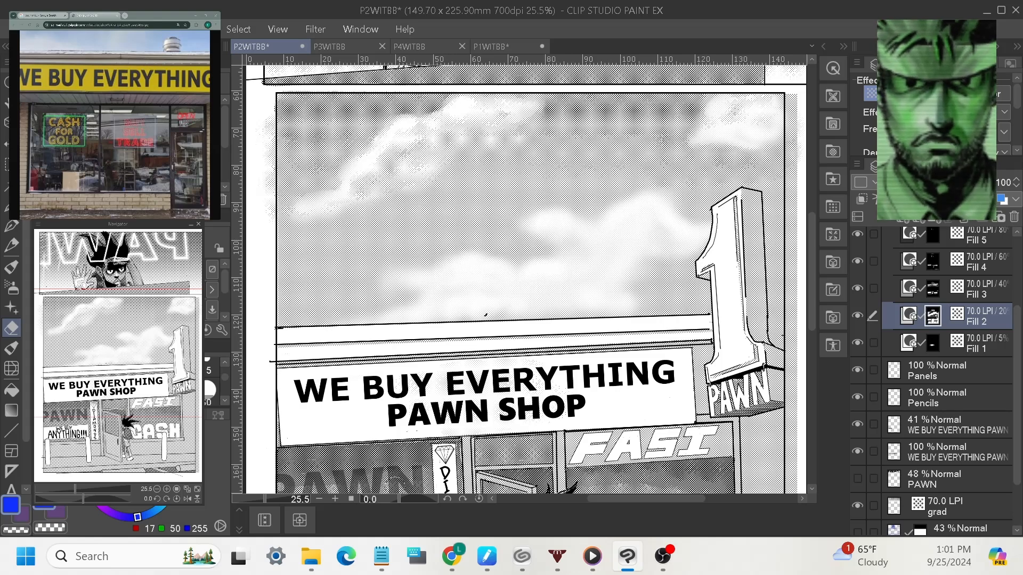
{"action": "left_click_drag", "start_coordinate": [267, 496], "coordinate": [248, 501]}
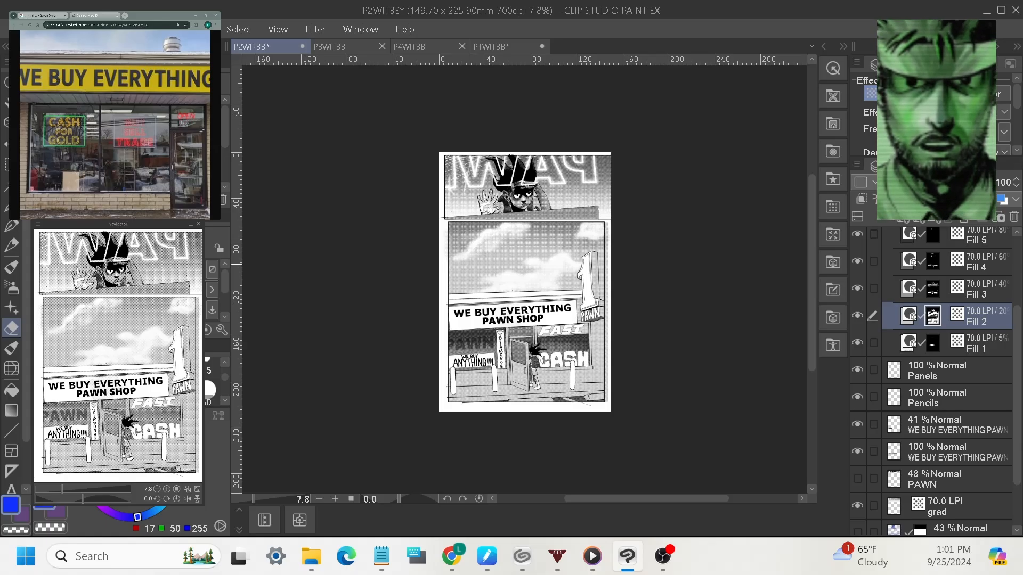
{"action": "left_click_drag", "start_coordinate": [245, 497], "coordinate": [268, 504]}
{"action": "left_click_drag", "start_coordinate": [566, 271], "coordinate": [624, 400]}
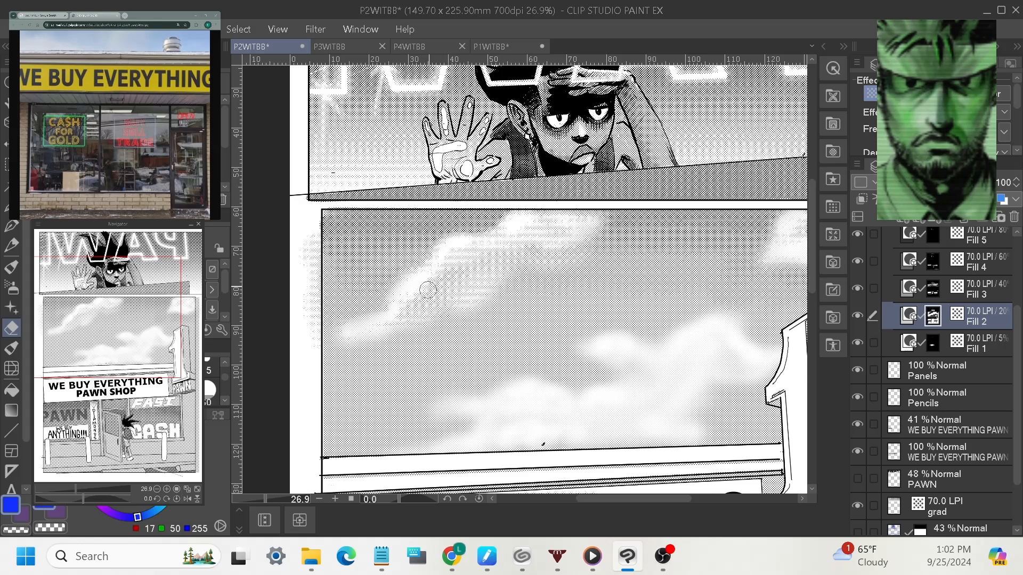
{"action": "left_click", "coordinate": [961, 304]}
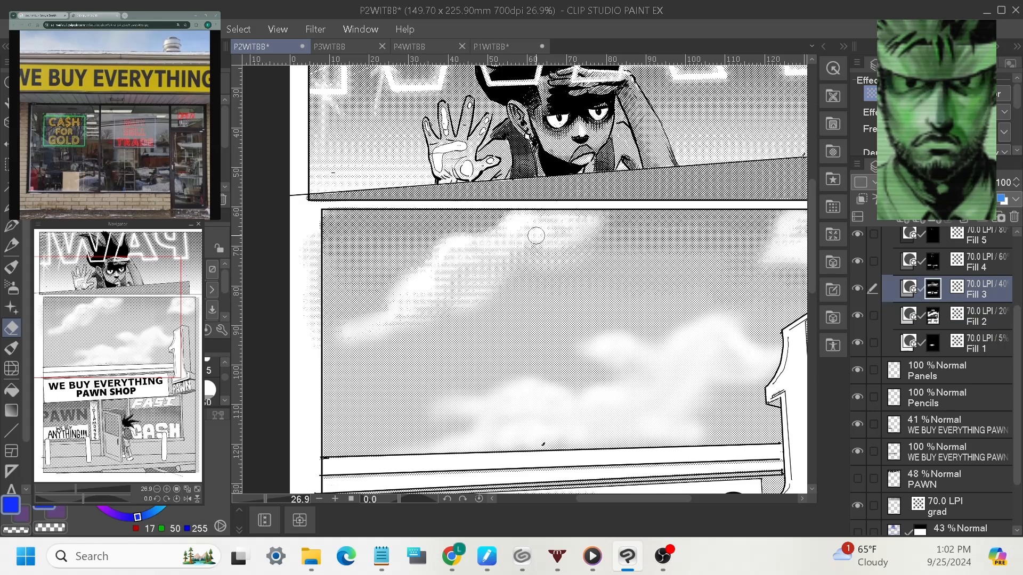
{"action": "left_click", "coordinate": [992, 318]}
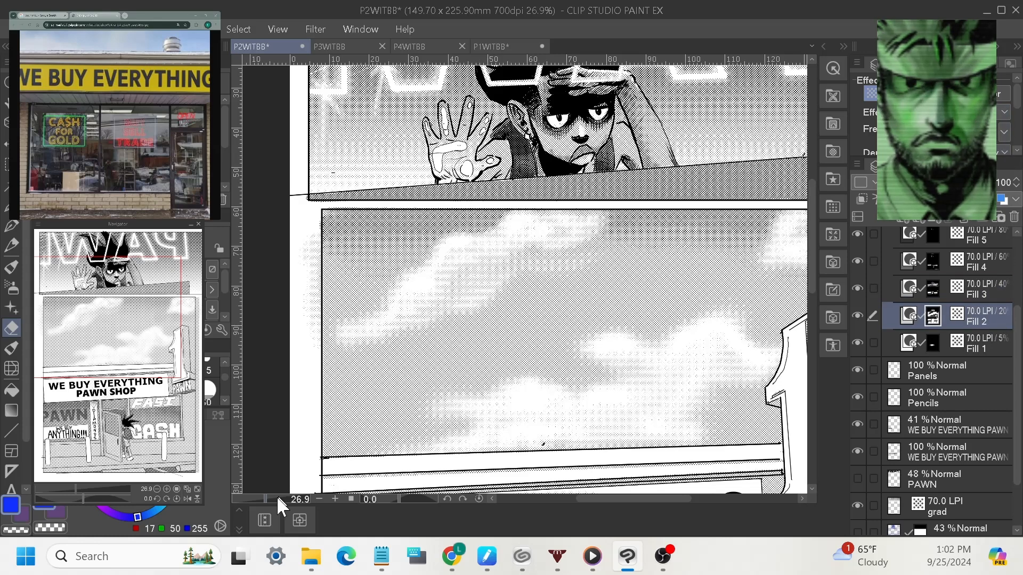
{"action": "left_click_drag", "start_coordinate": [277, 497], "coordinate": [264, 500]}
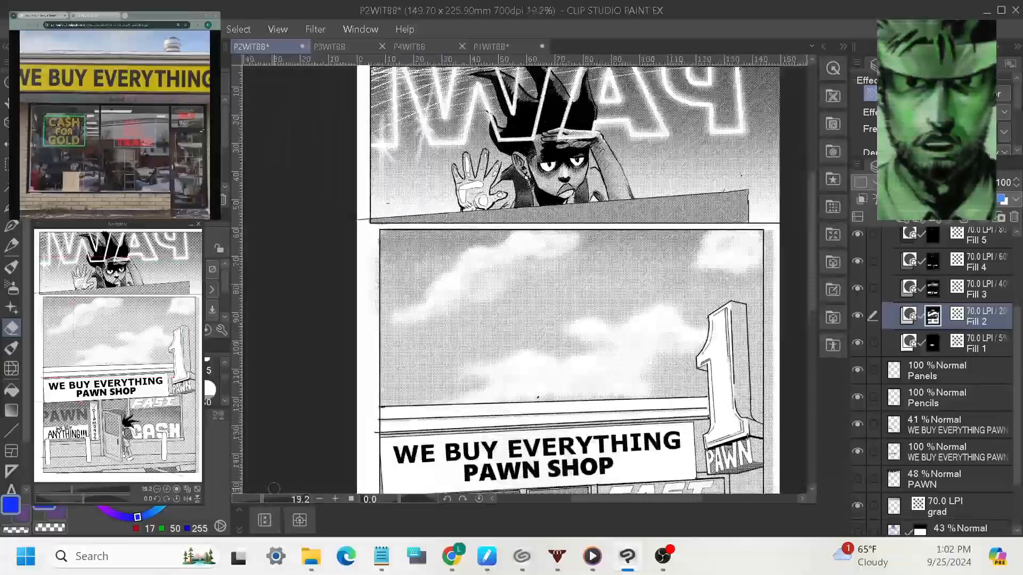
{"action": "left_click", "coordinate": [983, 343]}
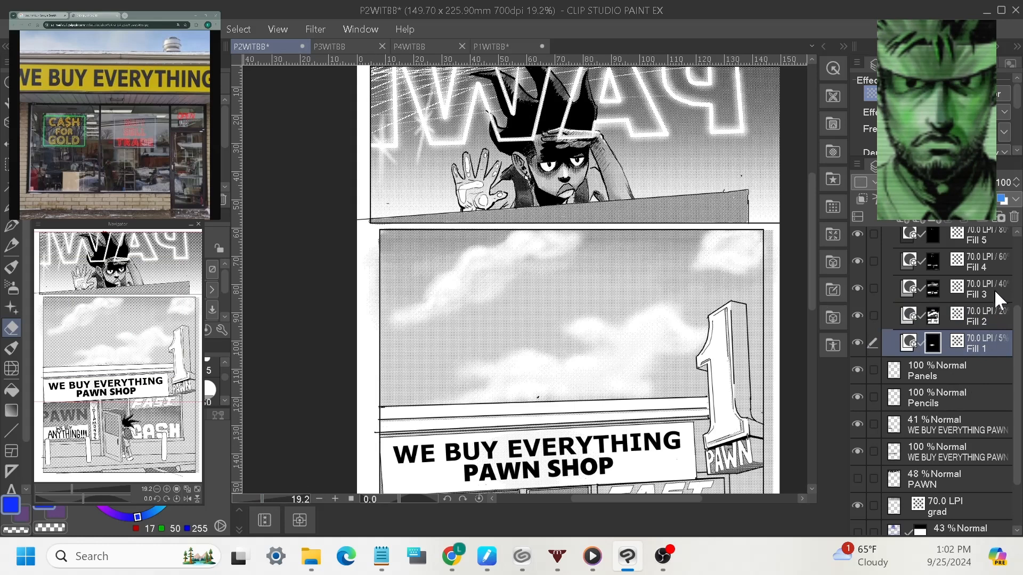
{"action": "left_click", "coordinate": [994, 289]}
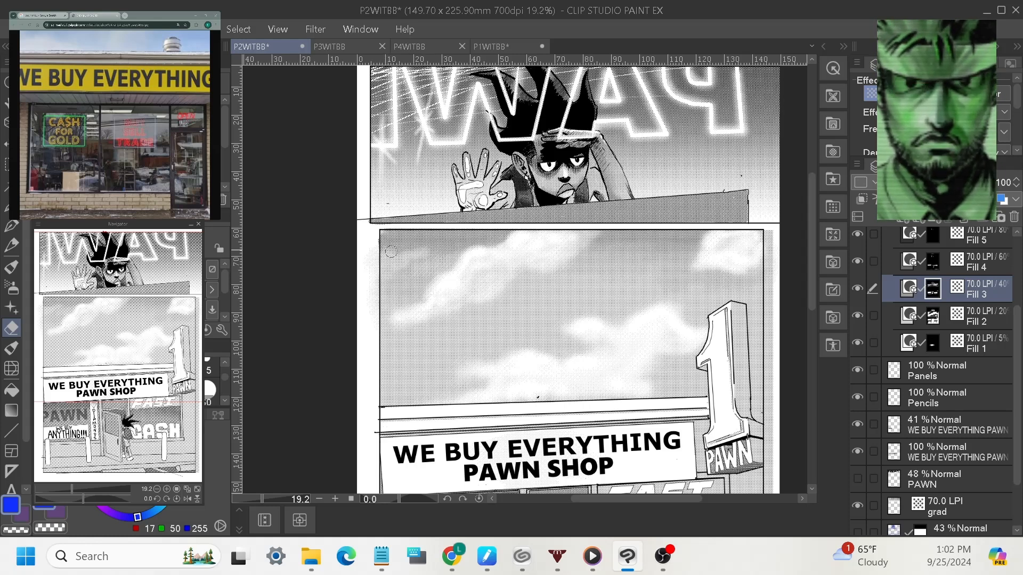
{"action": "left_click", "coordinate": [968, 322]}
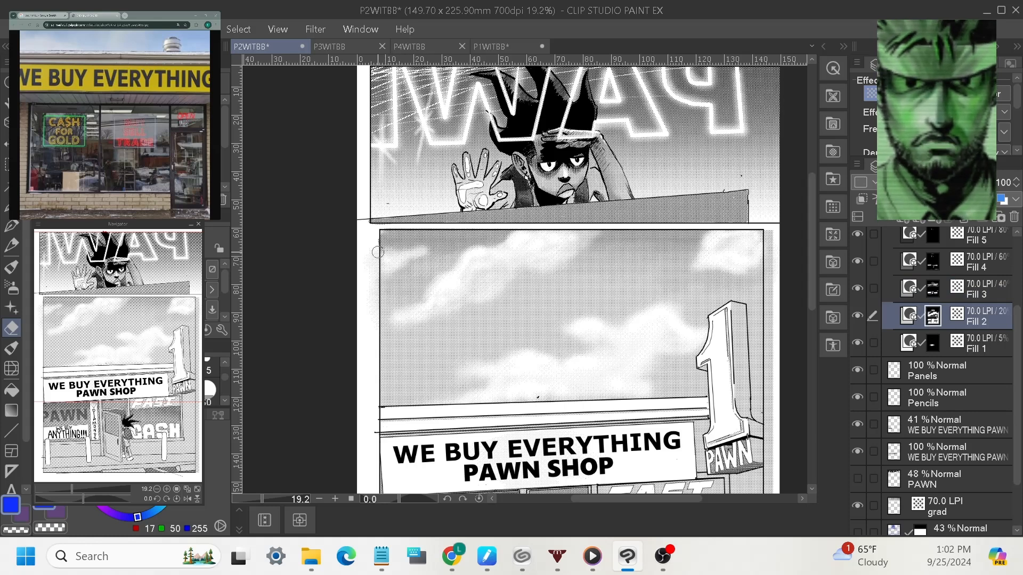
{"action": "left_click_drag", "start_coordinate": [686, 441], "coordinate": [690, 367]}
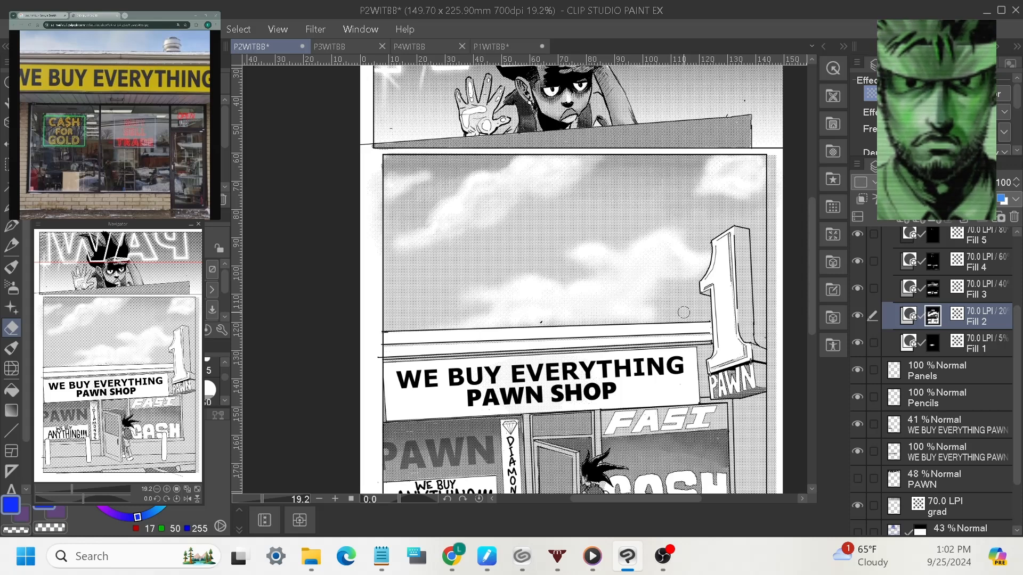
{"action": "left_click", "coordinate": [955, 299]}
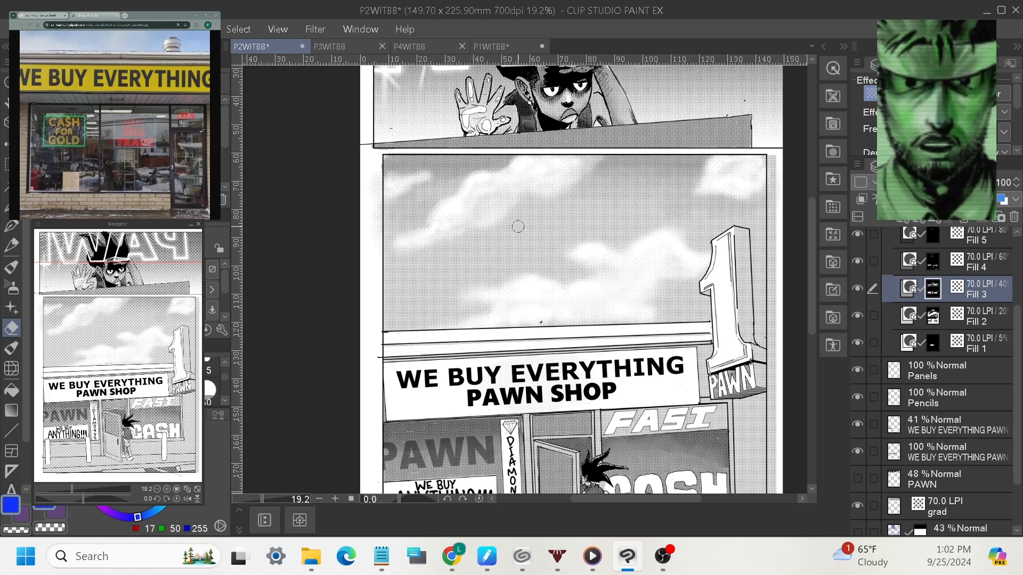
Switch to drawing in black, zoom out to review the page, then Alt+Tab to OBS.
{"action": "left_click", "coordinate": [12, 289]}
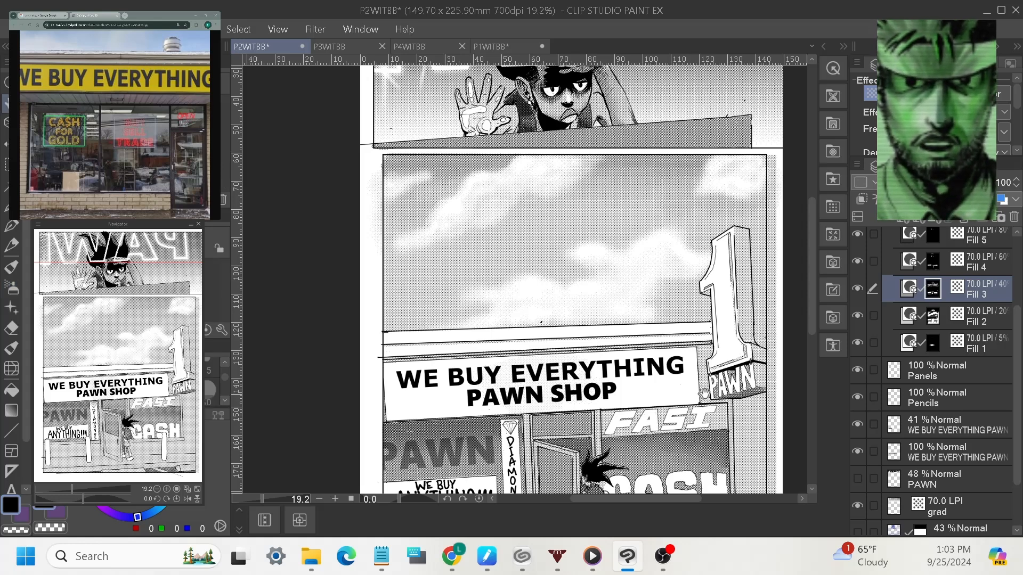
{"action": "scroll", "coordinate": [437, 263], "scroll_direction": "down", "scroll_amount": 4}
{"action": "left_click_drag", "start_coordinate": [265, 498], "coordinate": [260, 497]}
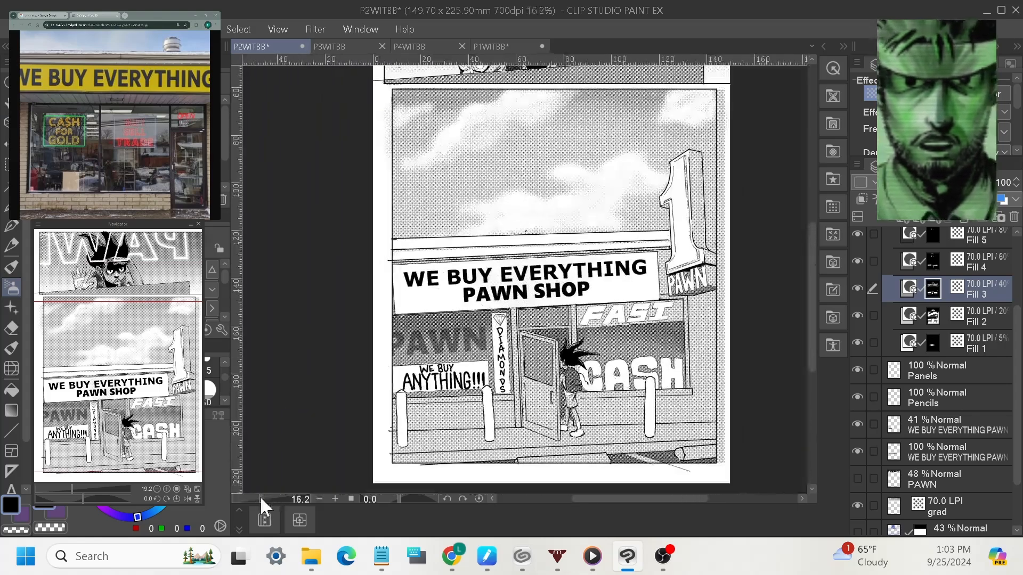
{"action": "left_click_drag", "start_coordinate": [716, 272], "coordinate": [708, 308]}
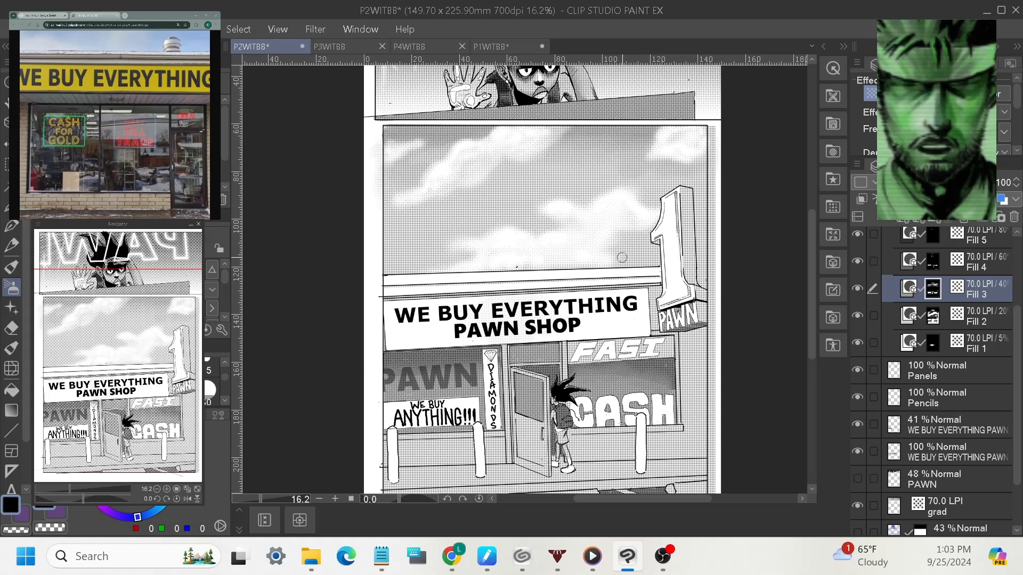
{"action": "left_click_drag", "start_coordinate": [679, 196], "coordinate": [662, 307]}
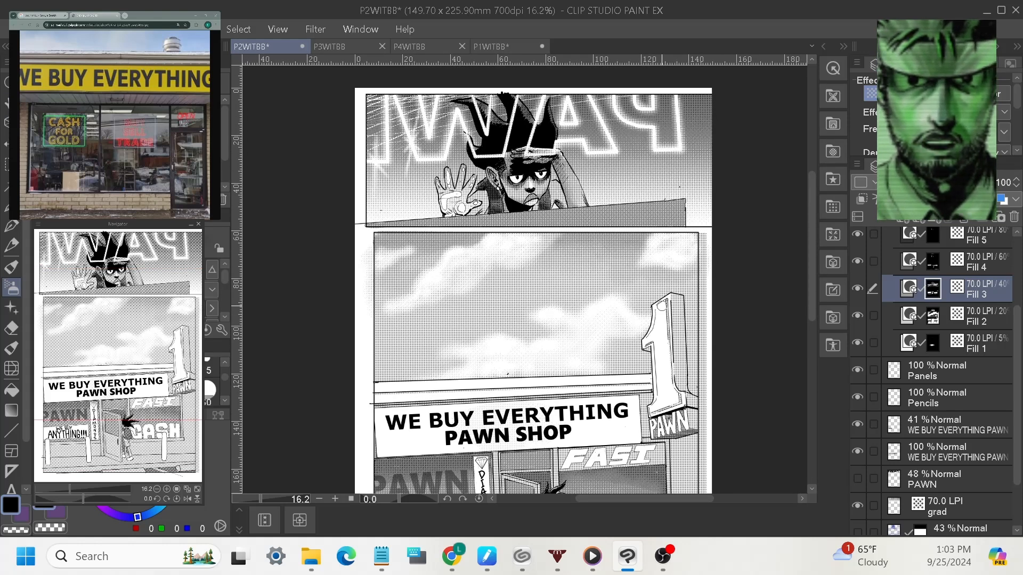
{"action": "scroll", "coordinate": [746, 408], "scroll_direction": "down", "scroll_amount": 3}
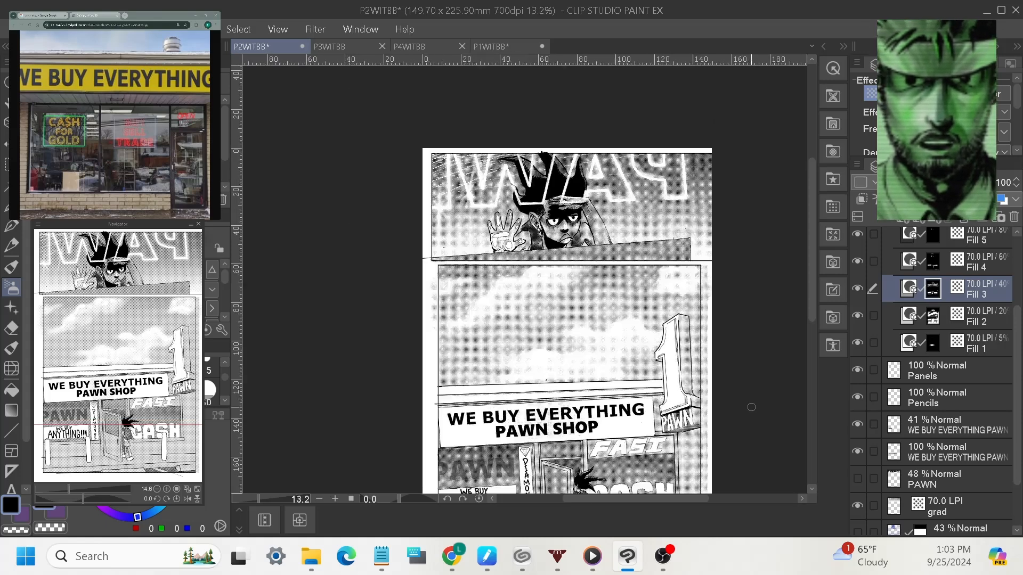
{"action": "scroll", "coordinate": [651, 393], "scroll_direction": "up", "scroll_amount": 2}
{"action": "scroll", "coordinate": [651, 397], "scroll_direction": "down", "scroll_amount": 1}
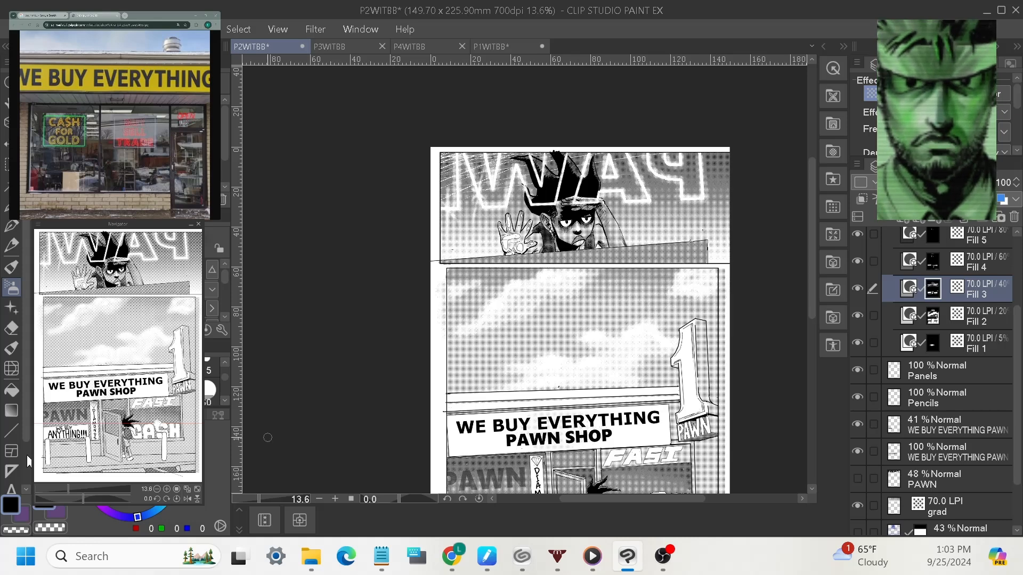
{"action": "key", "text": "alt+Tab"}
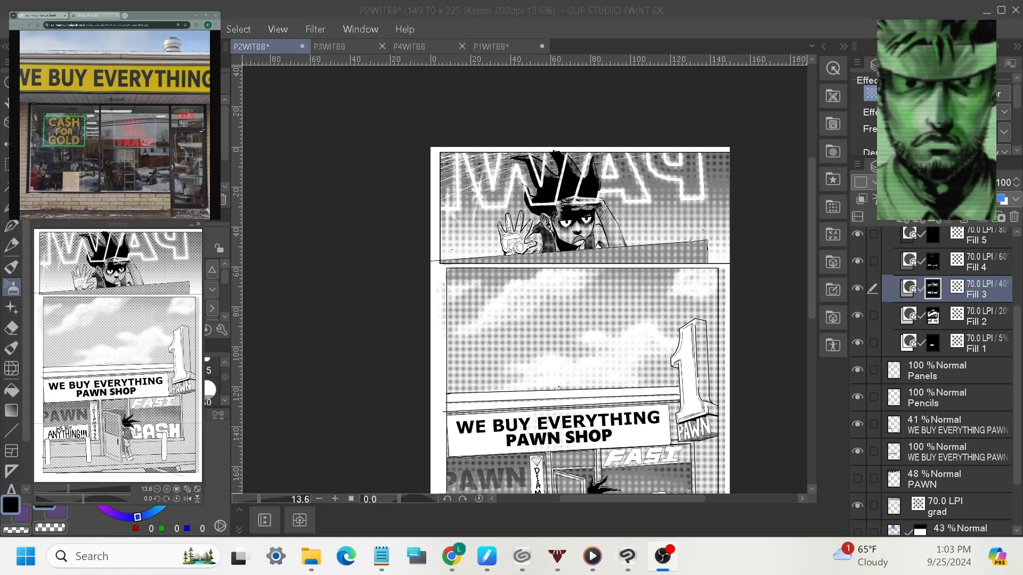